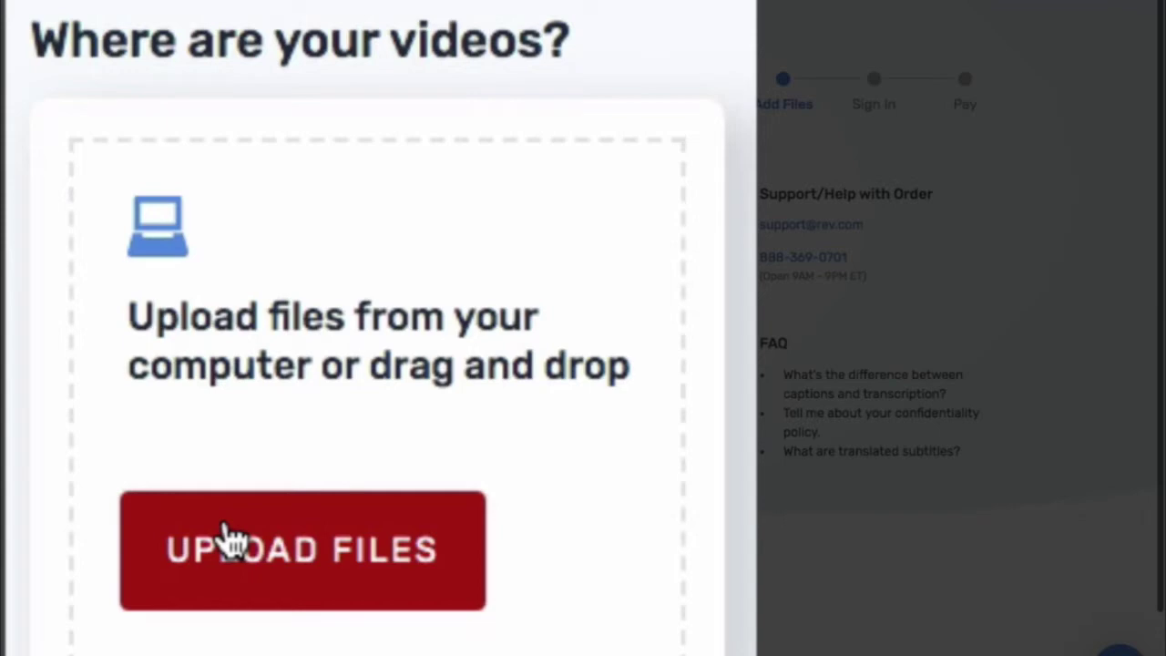
Connect the HEY.com YouTube account as another video source and allow Rev.com to access it
click(228, 539)
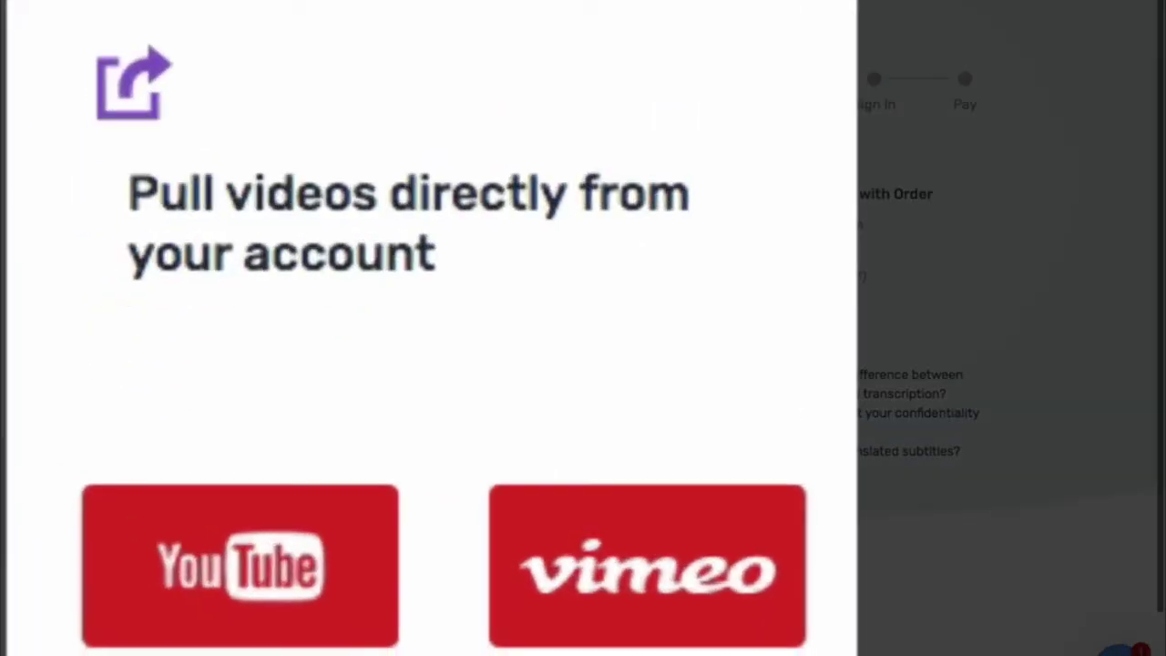
scroll(210, 233, down, 3)
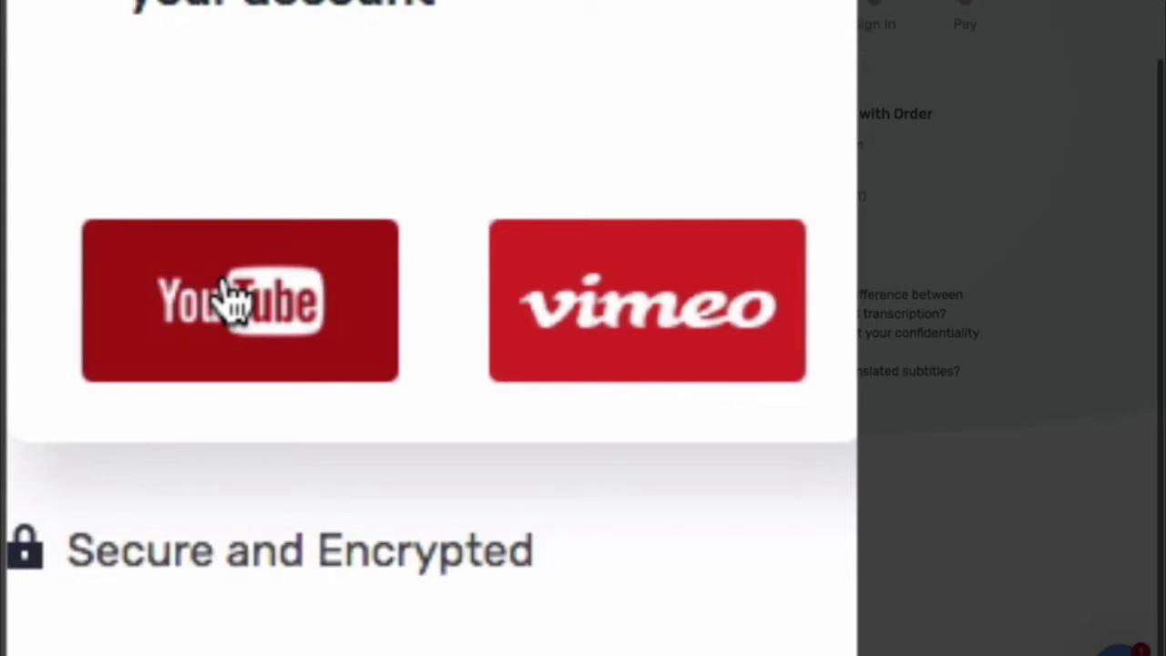
scroll(201, 308, up, 1)
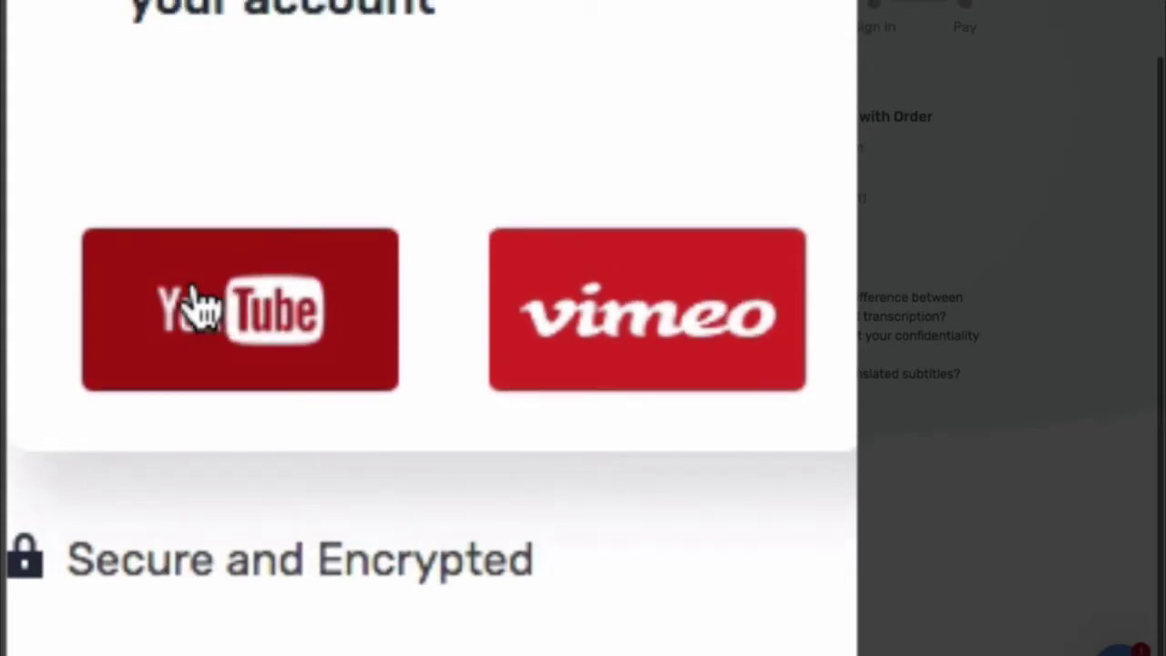
click(196, 308)
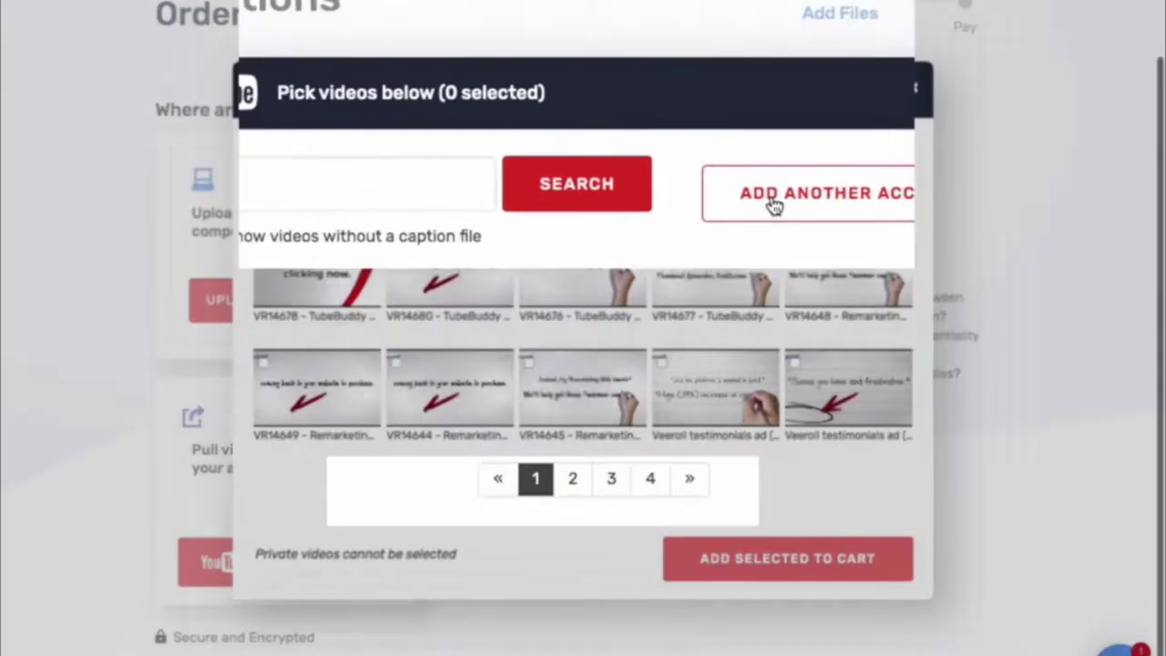
click(830, 180)
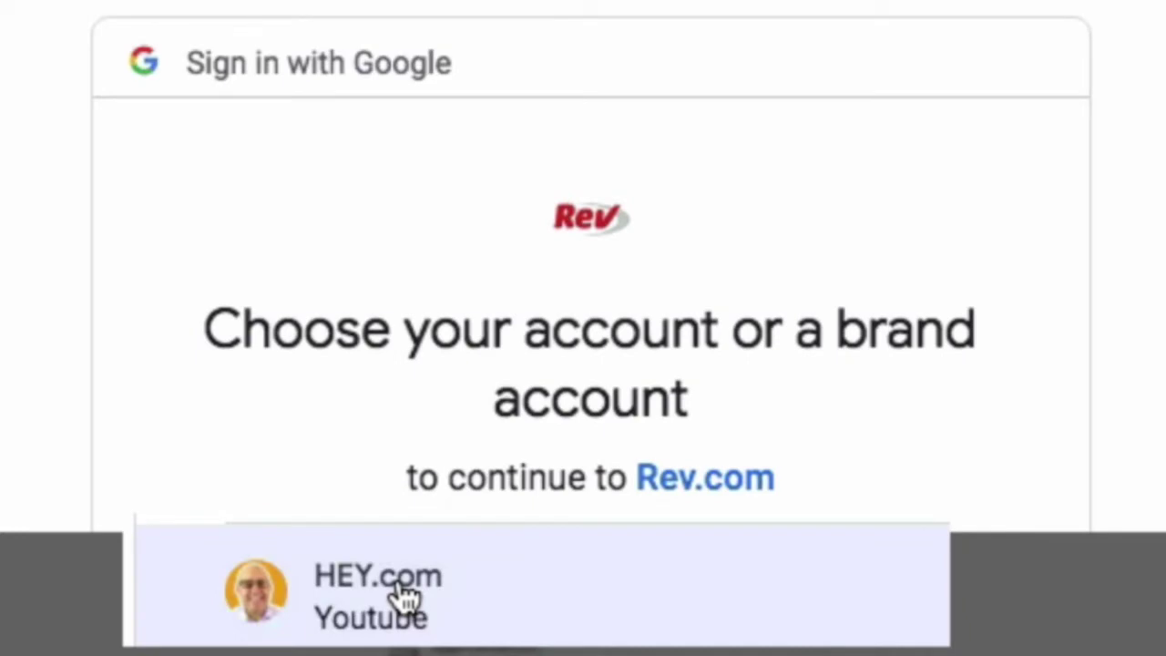
click(406, 597)
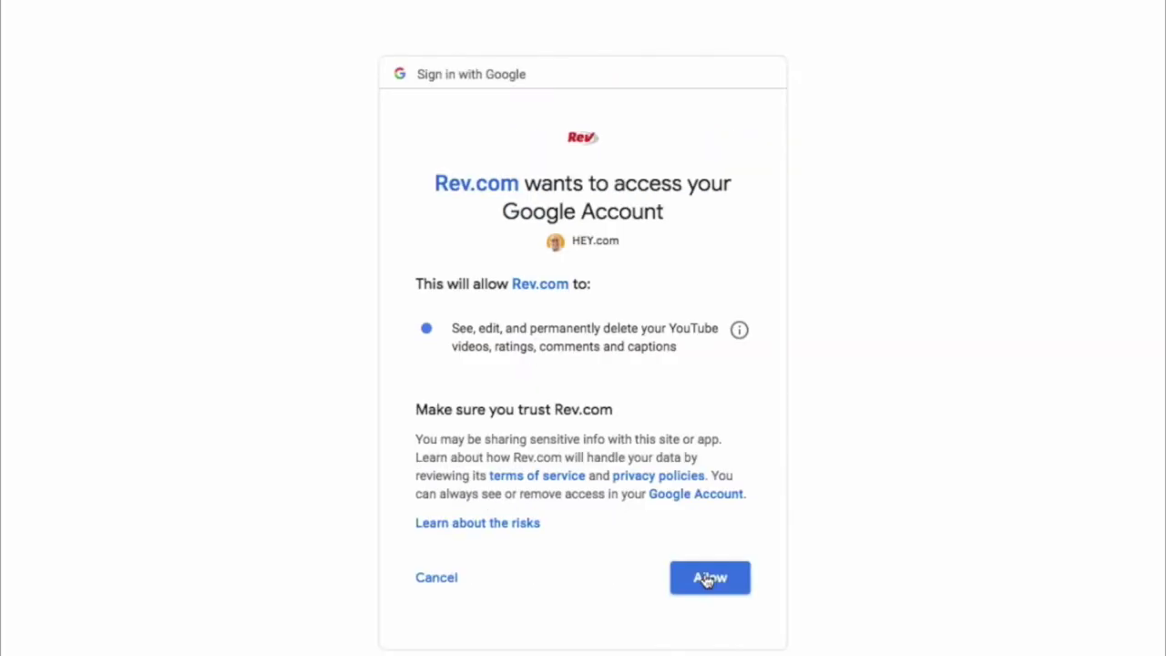
click(710, 576)
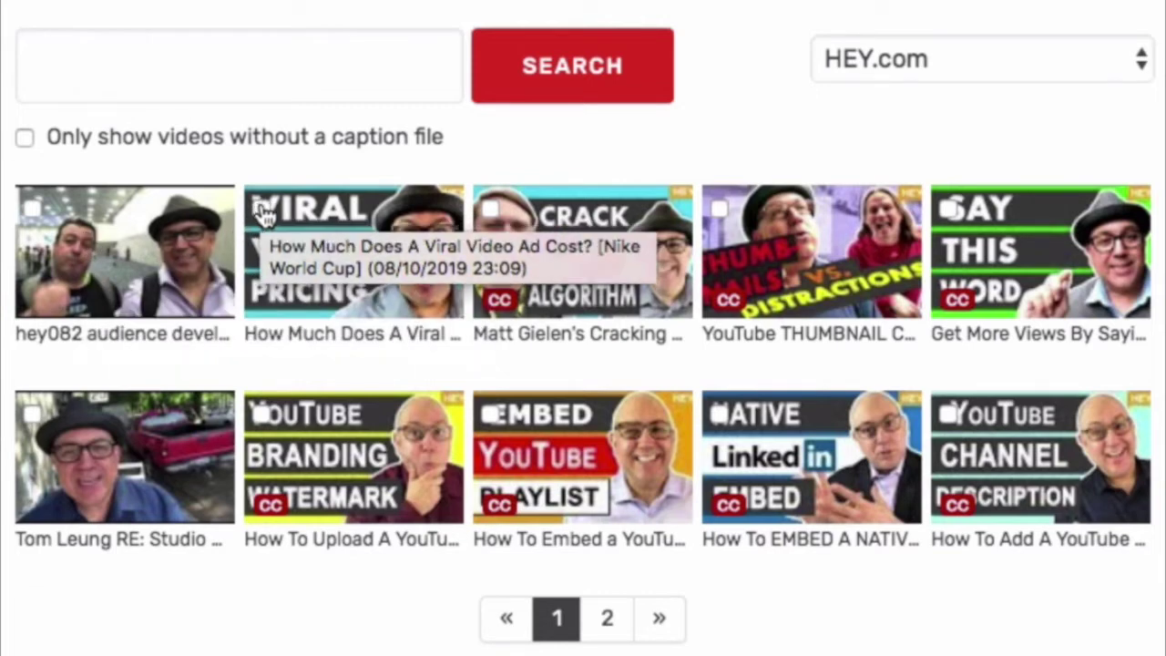
Select the HEY.com video "How Much Does A Viral Video Ad Cost? [Nike World Cup]" and add it to the cart
click(931, 60)
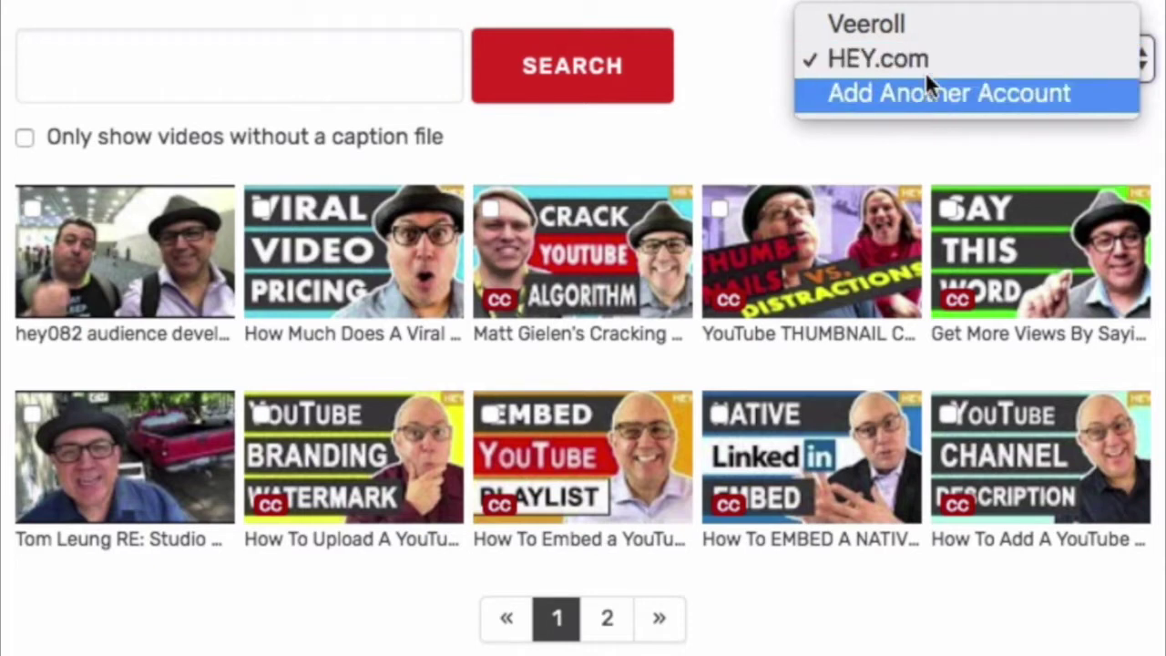
click(924, 61)
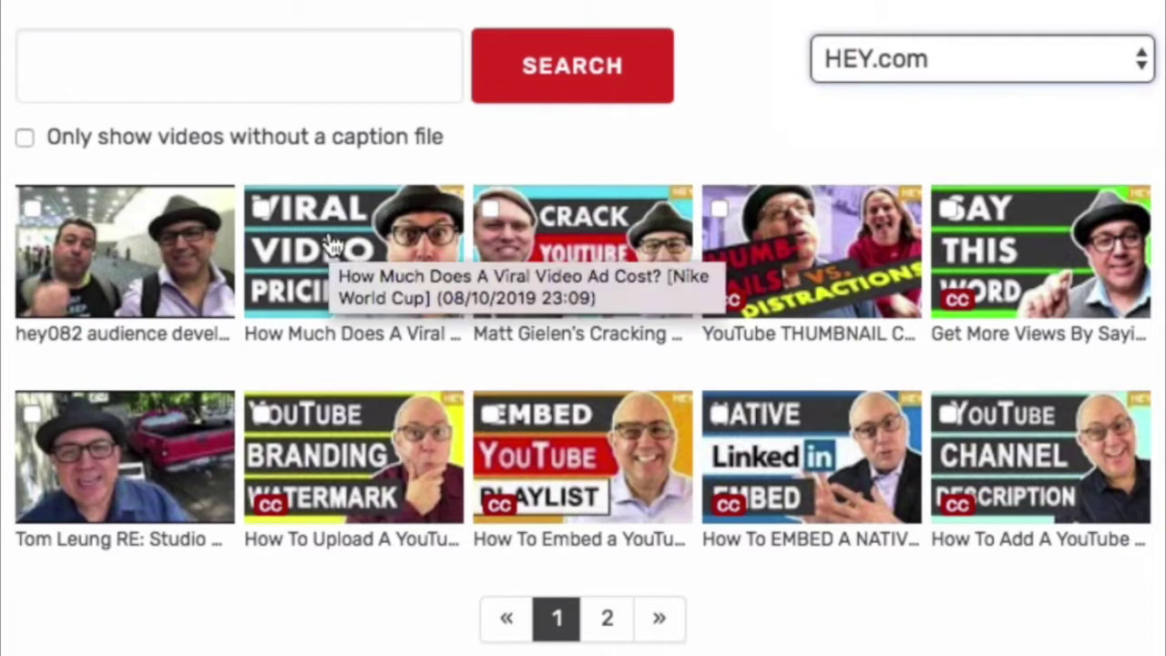
click(261, 211)
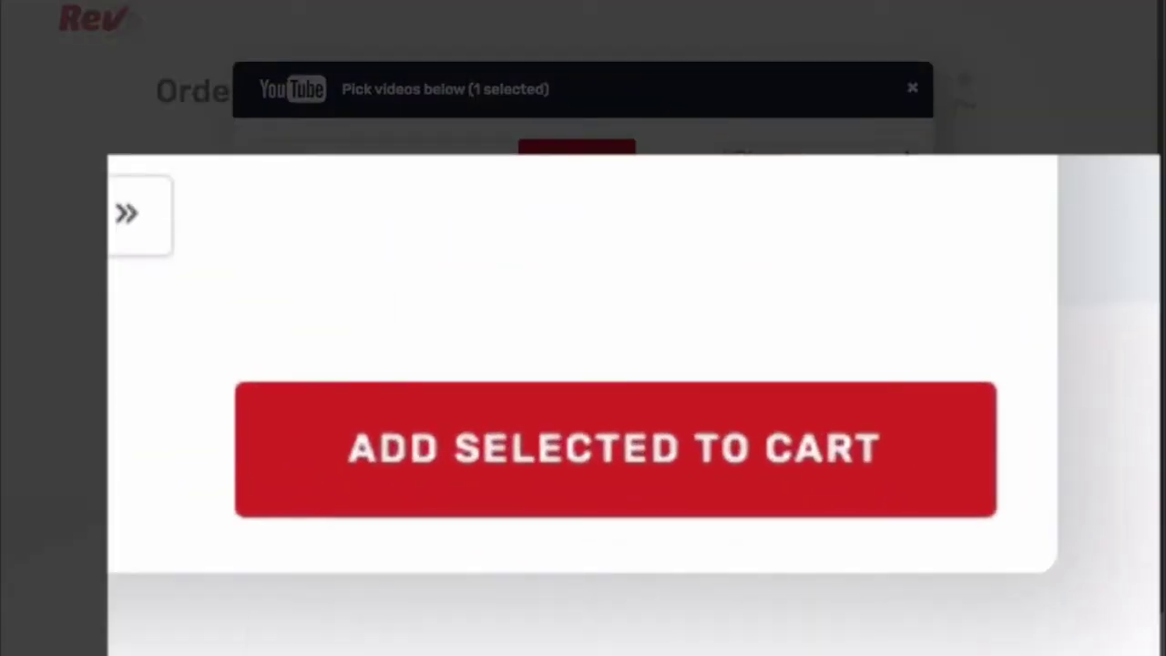
click(574, 497)
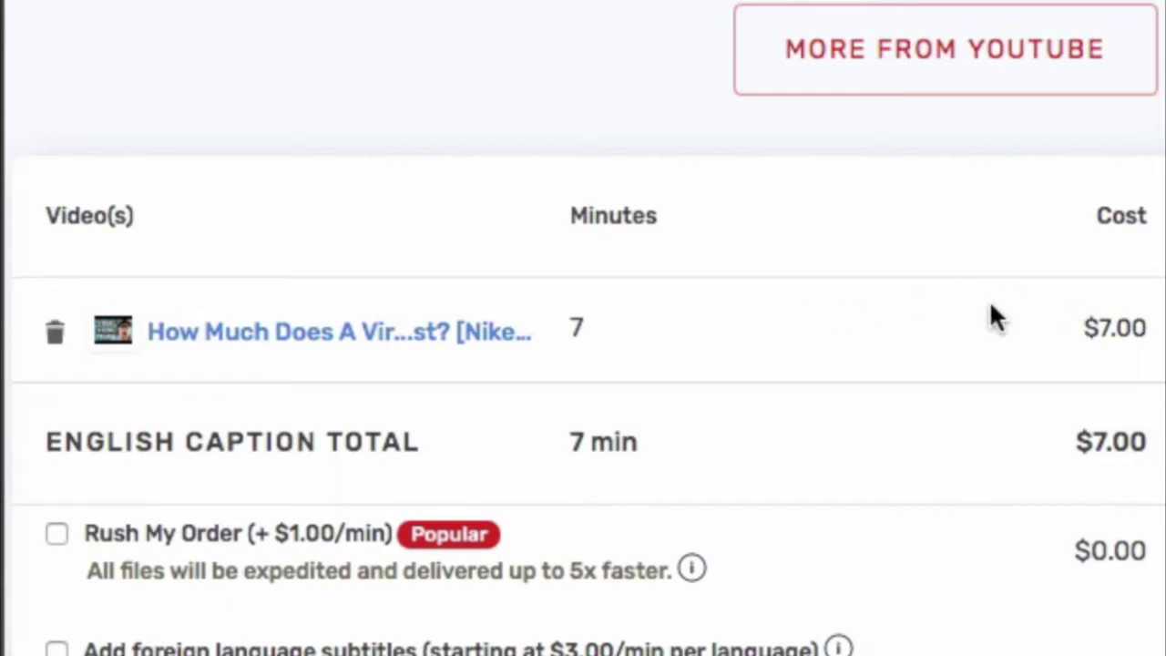
Try the Rush My Order option on the caption order and turn it off again
scroll(990, 318, down, 1)
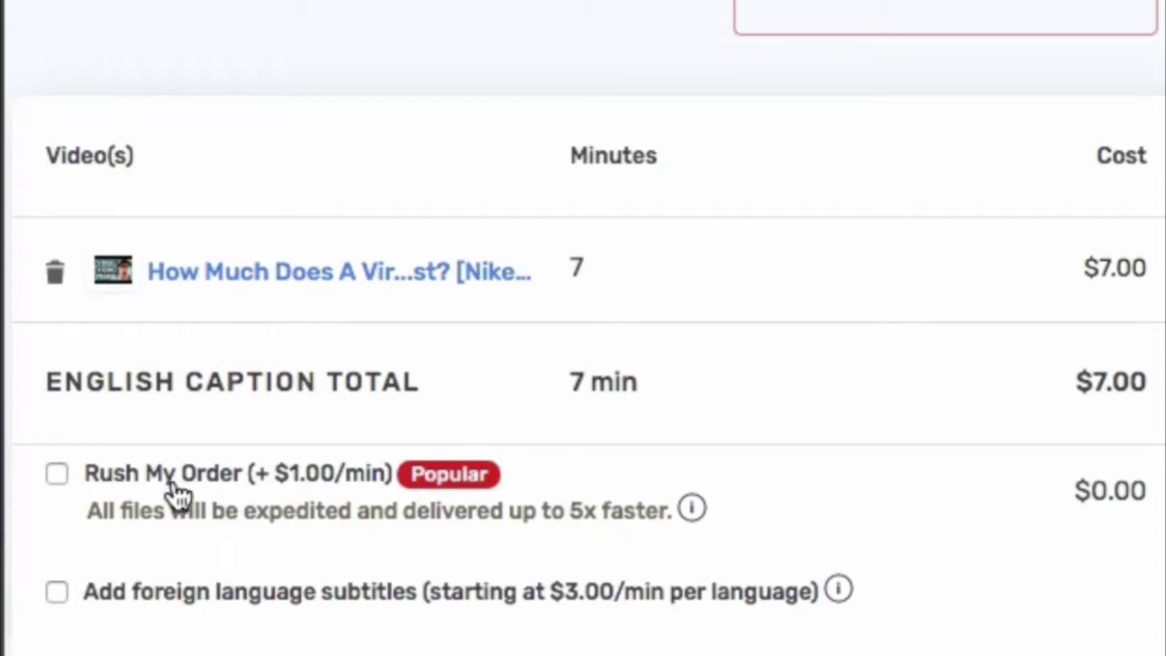
click(57, 475)
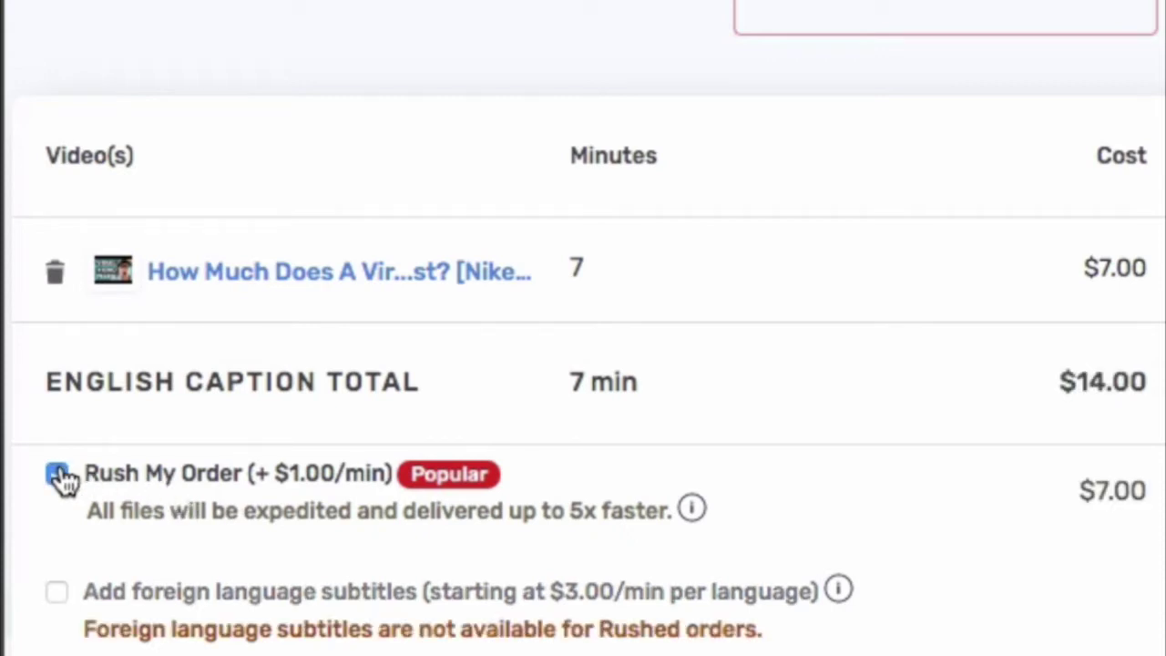
click(56, 474)
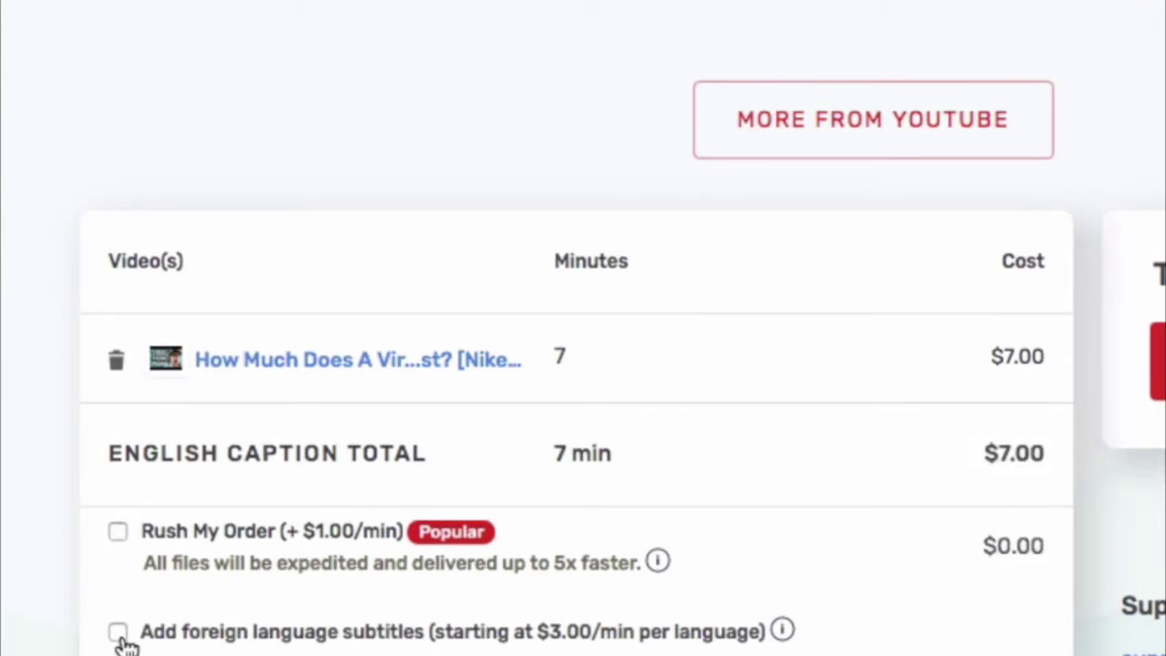
Try adding Spanish (Latin) foreign language subtitles to the order and remove them again
click(57, 591)
scroll(125, 642, down, 3)
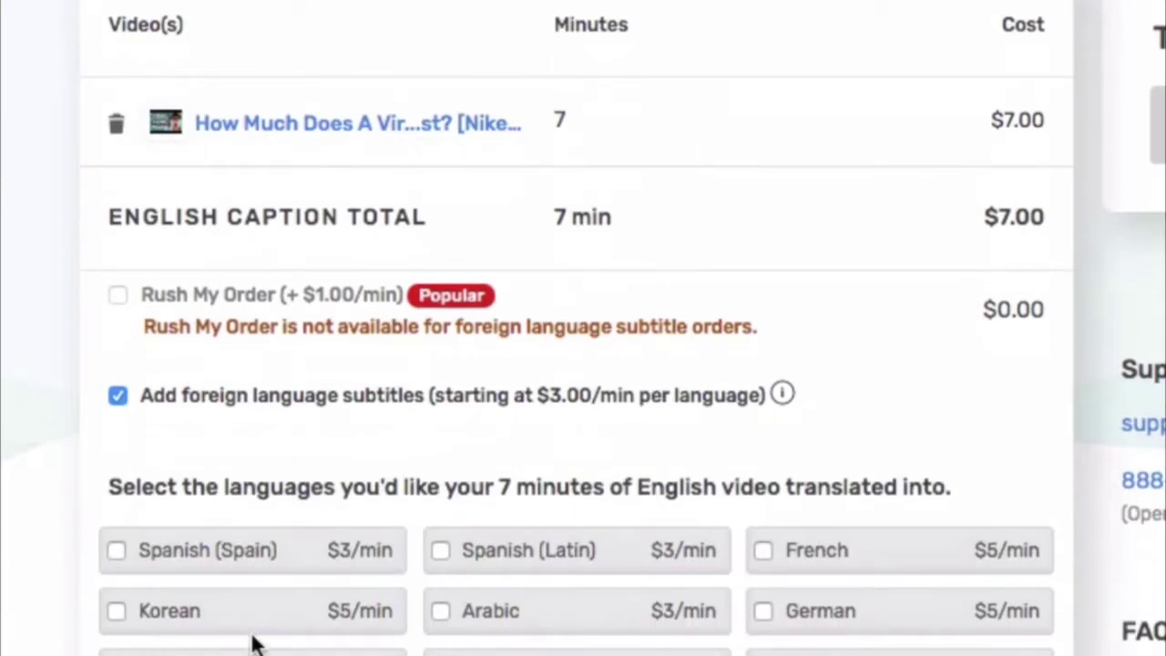
click(443, 552)
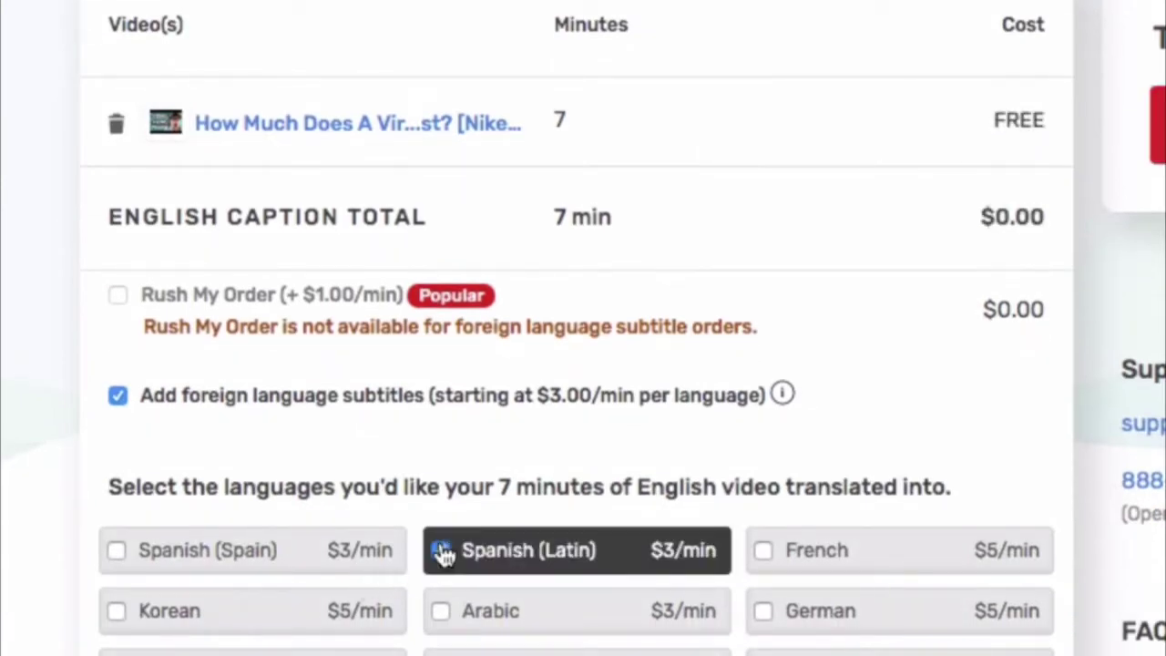
click(443, 550)
scroll(434, 318, up, 2)
scroll(809, 205, up, 1)
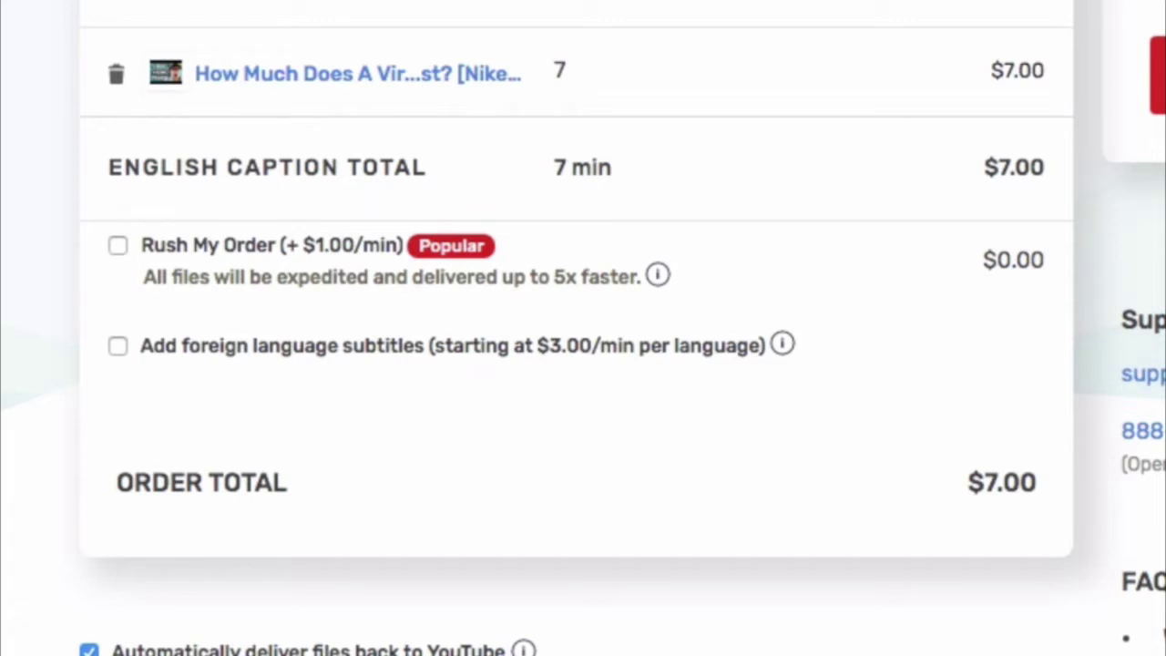
Review the automatic YouTube delivery option and the available output file formats, keeping SubRip (.srt) selected
click(88, 649)
click(88, 649)
scroll(534, 482, down, 3)
click(531, 486)
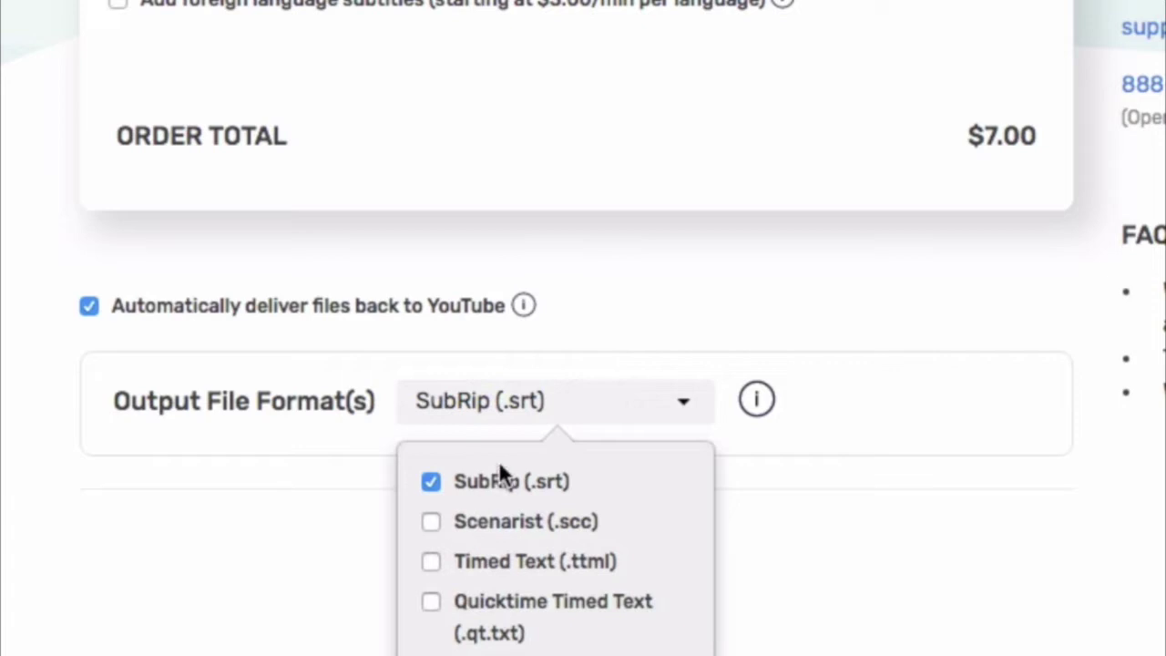
click(541, 412)
scroll(648, 328, up, 1)
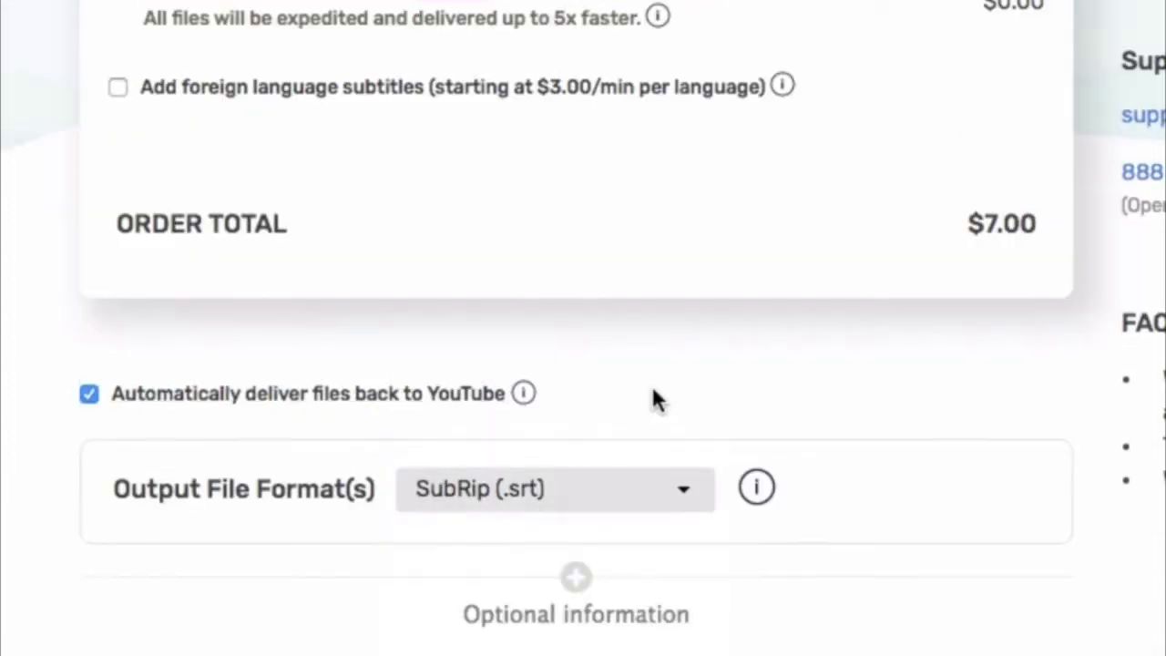
click(527, 512)
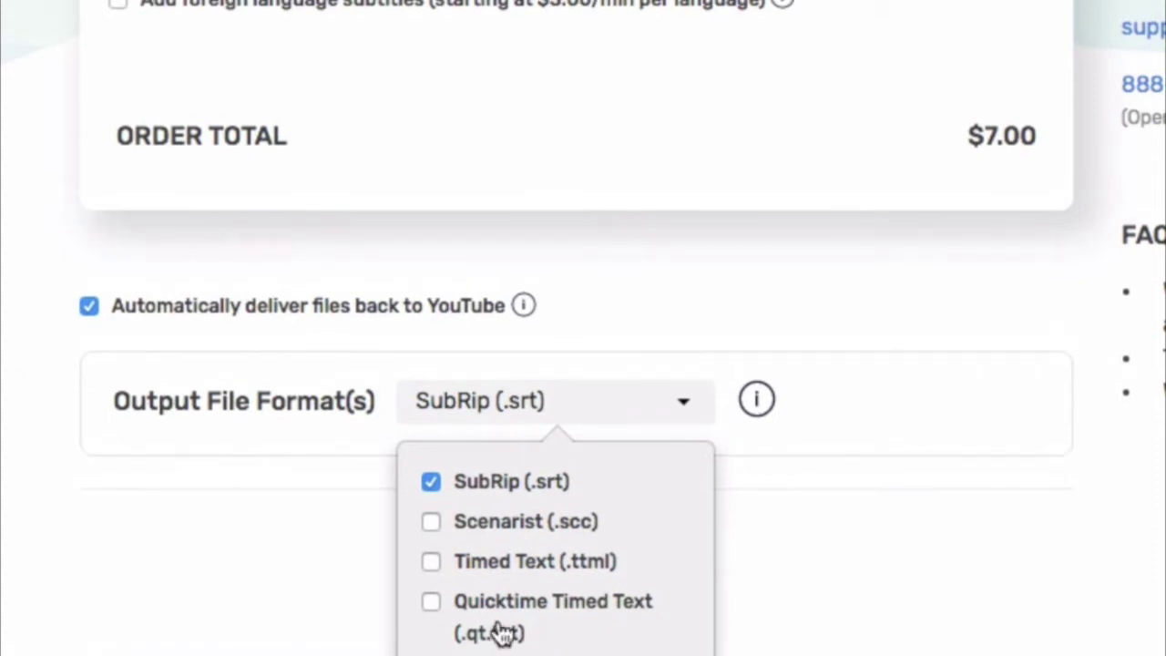
click(556, 405)
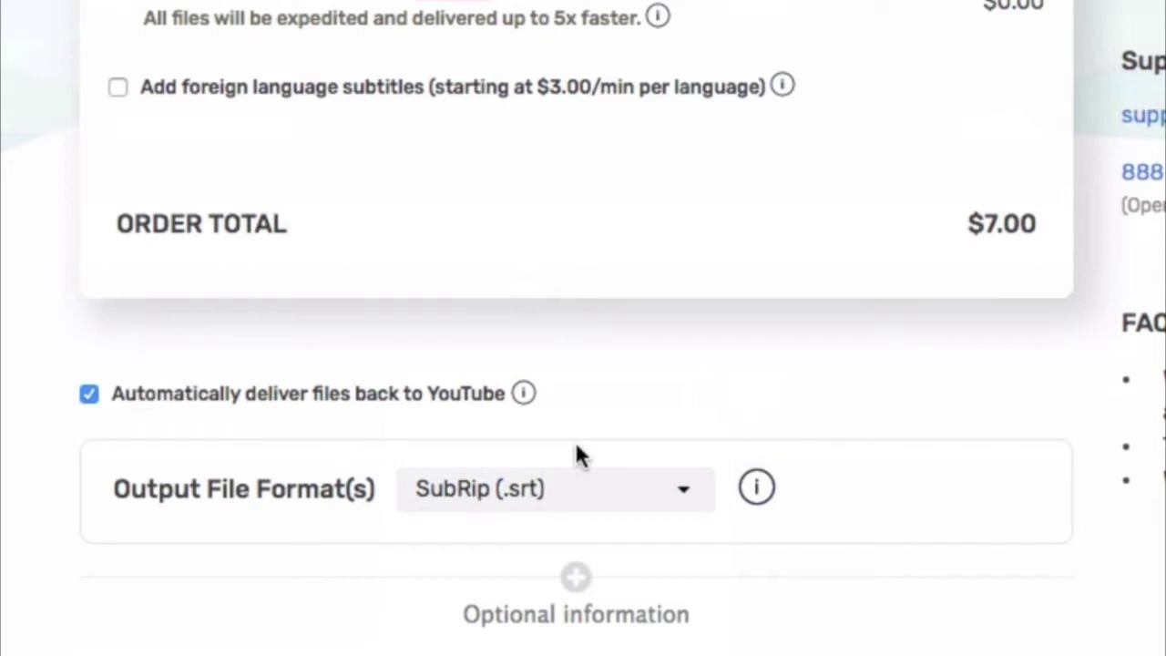
Expand the order's optional information and set the reference name to "viral video nike"
click(575, 583)
click(282, 624)
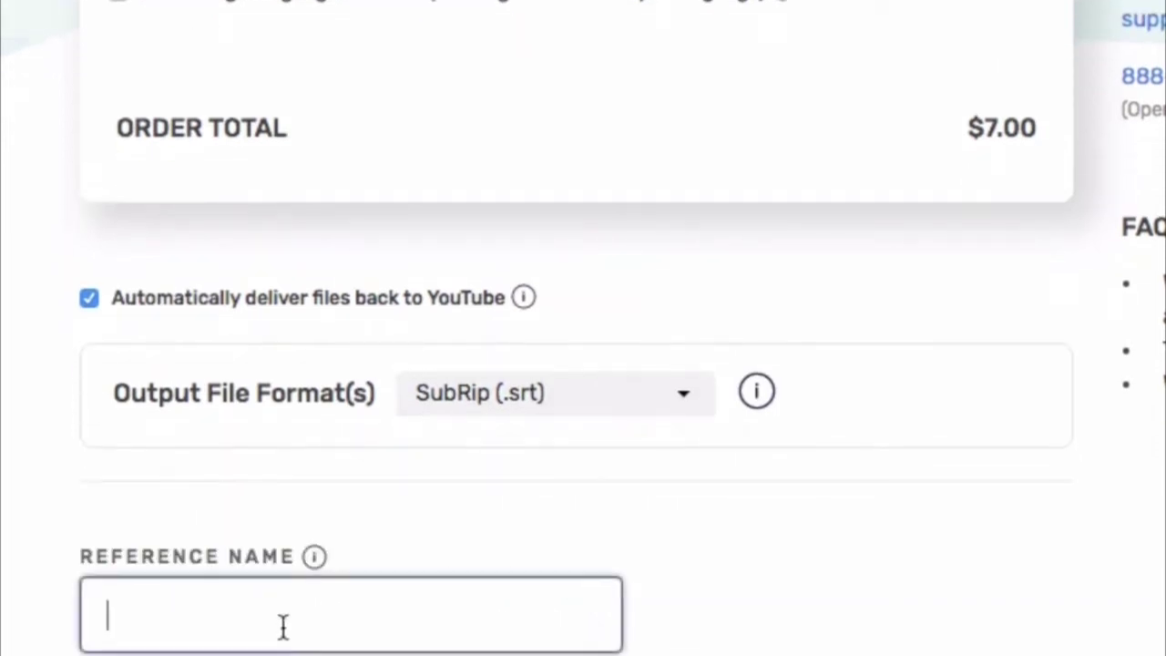
text(viral video nike)
key(ctrl+a)
text(viral video nic)
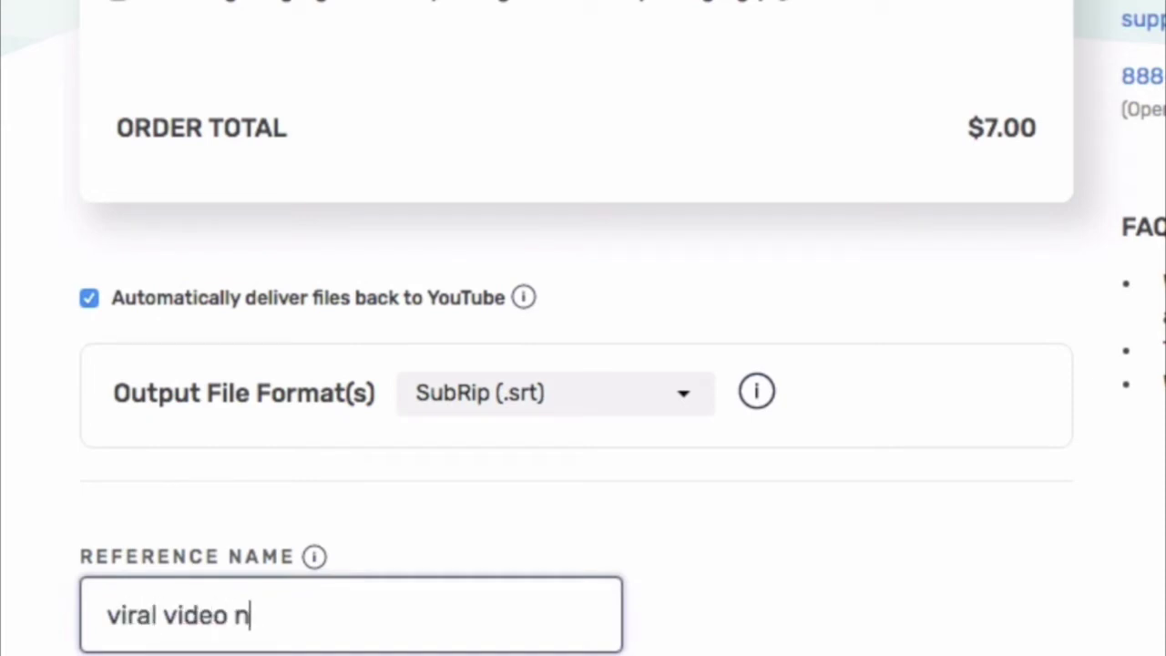
key(BackSpace)
text(ke)
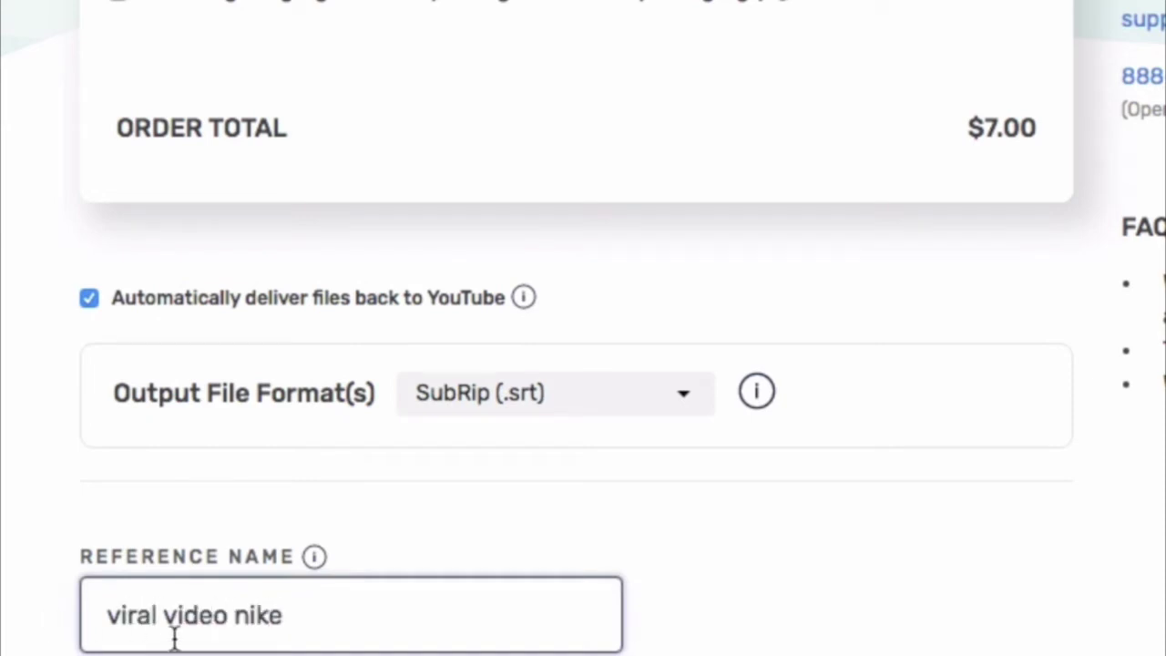
Proceed to checkout with the caption order
scroll(173, 637, up, 10)
scroll(87, 501, down, 1)
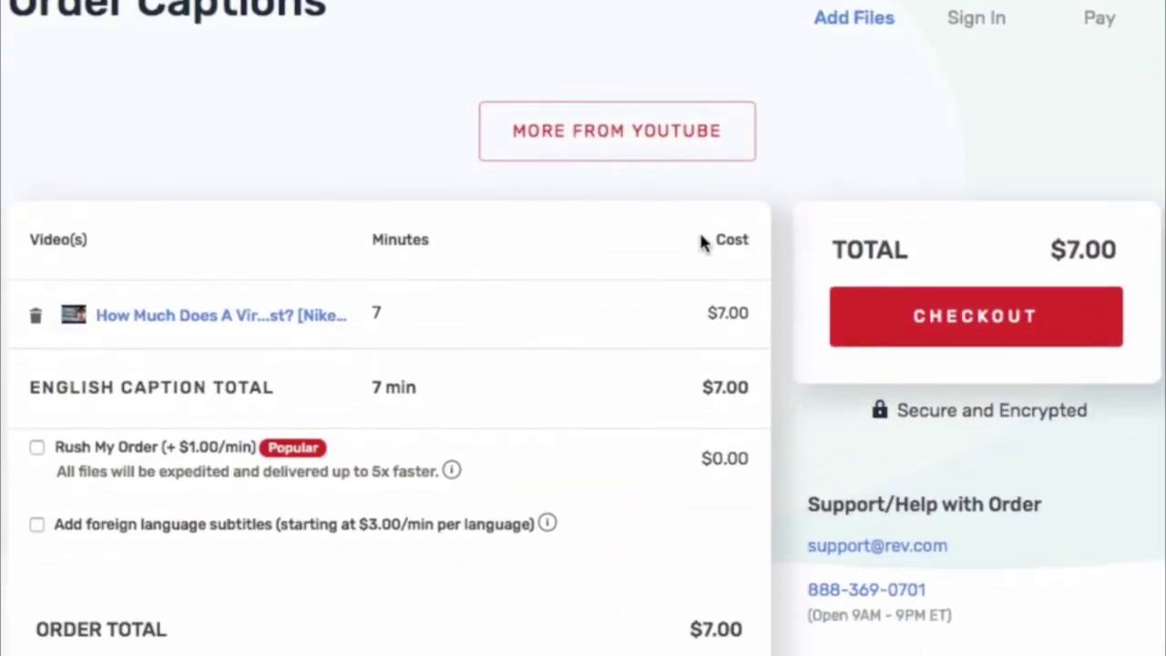
click(922, 319)
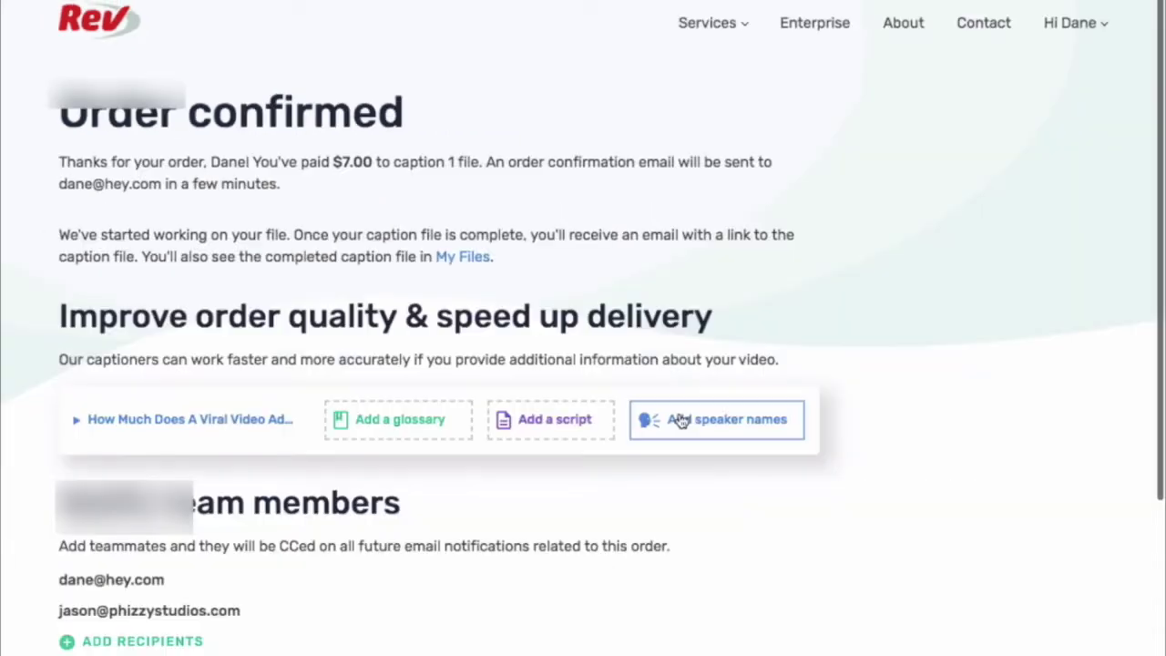
Look at the saved HEY.com Glossary, then name a new glossary for the ordered video "viral video nike"
click(525, 571)
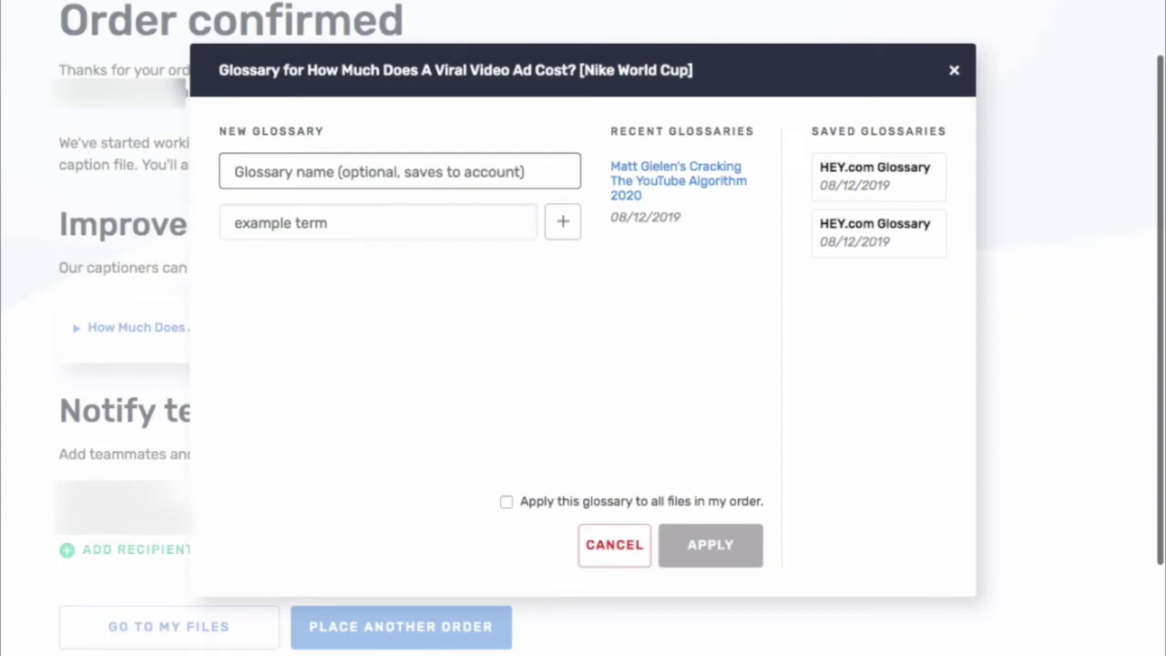
click(827, 173)
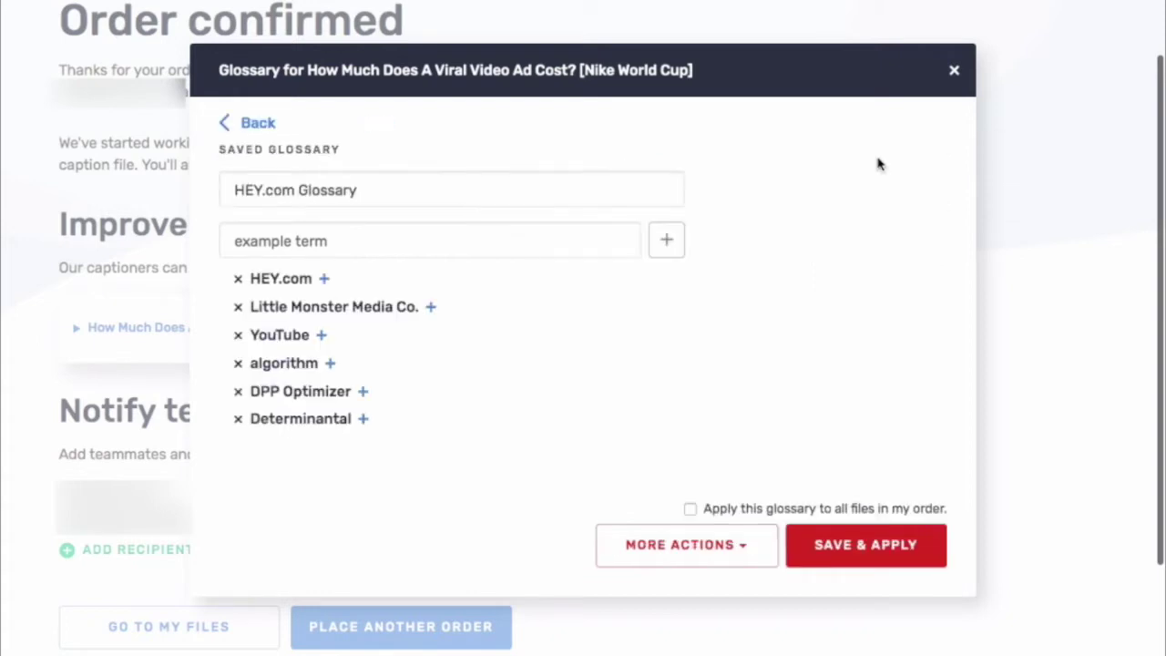
click(251, 122)
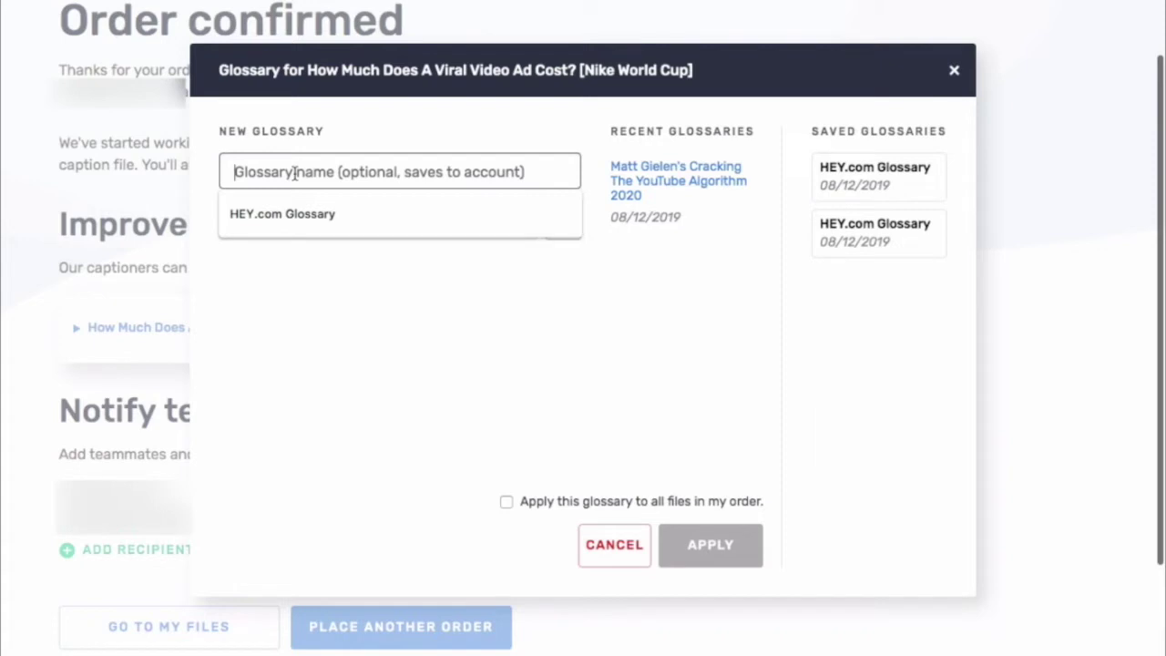
text(viral video nike)
key(Tab)
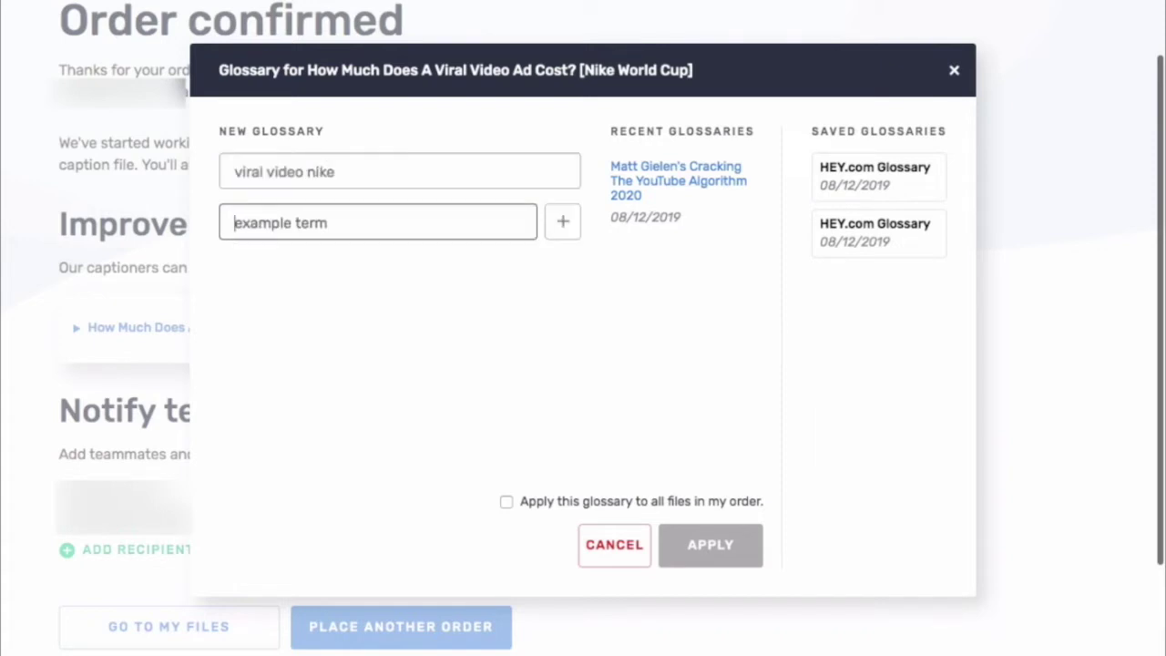
Add the terms "viral video" and "nike" and the presenter's full name to the new glossary
text(v)
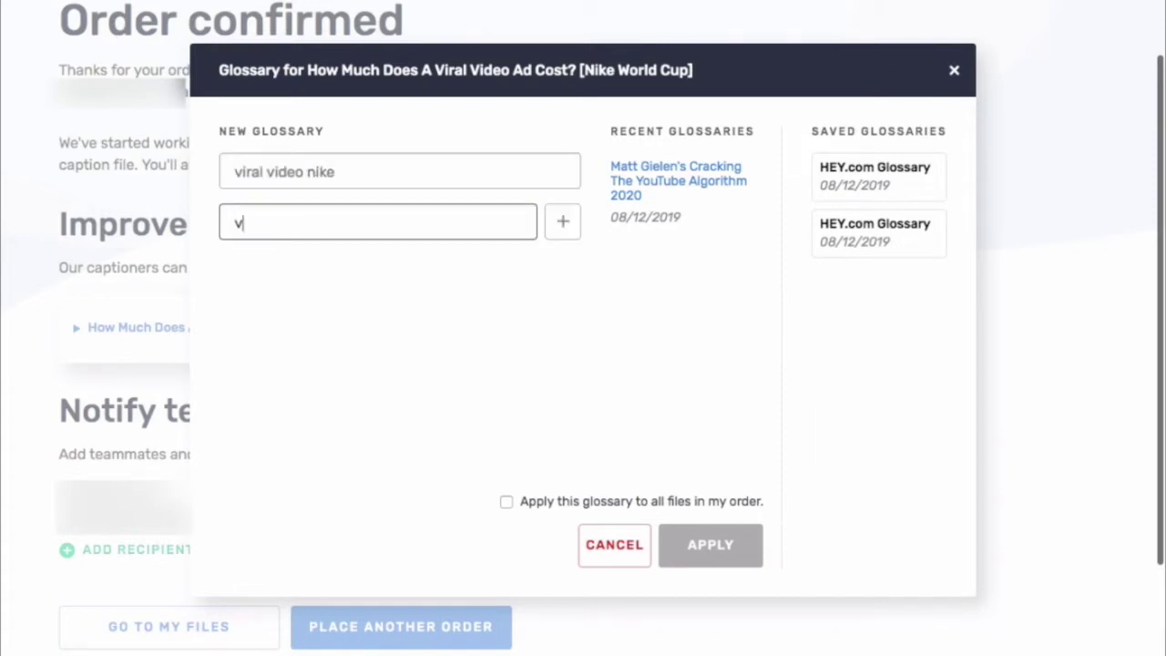
text(iral video)
key(Return)
text(nike)
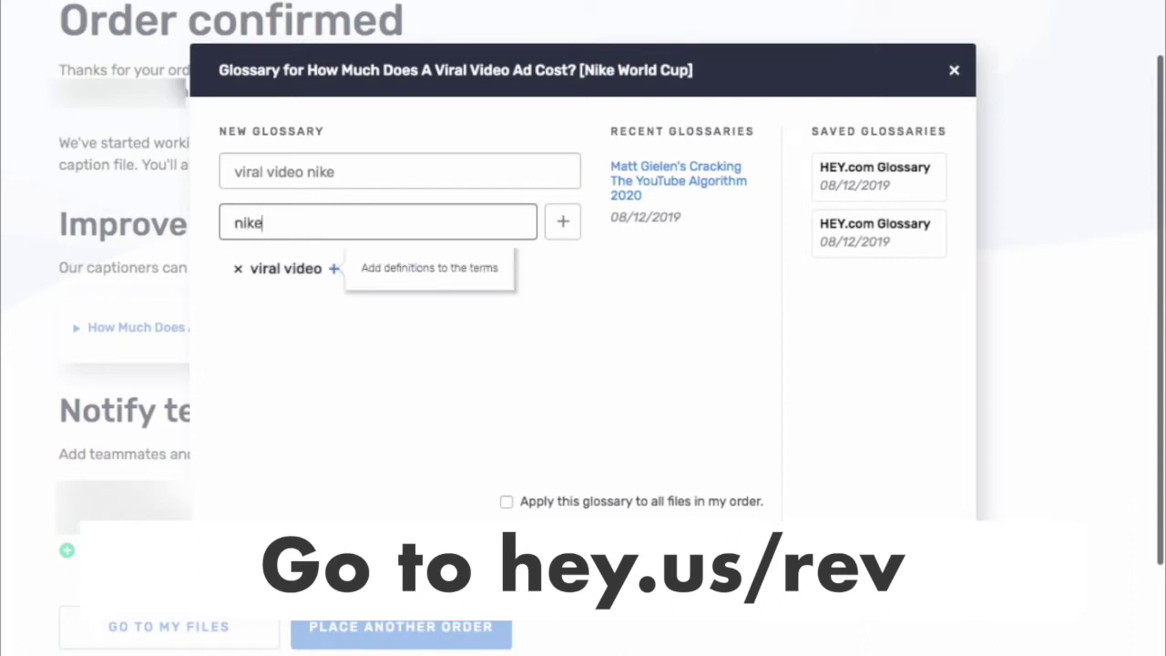
key(Return)
text(Da)
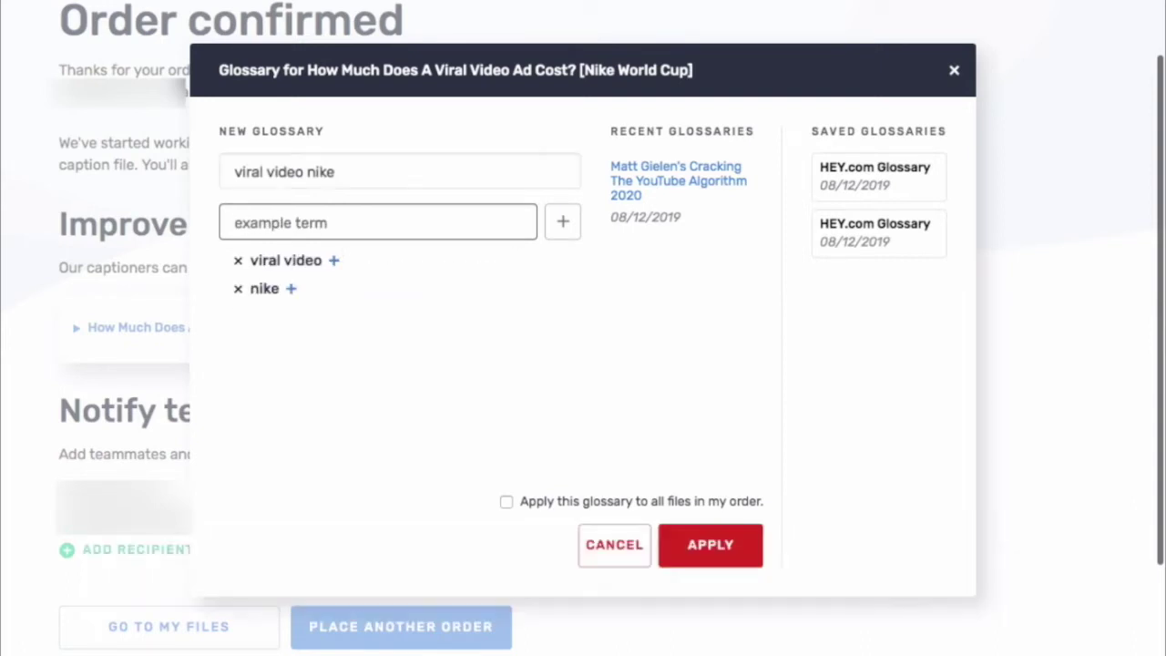
text(Dane Golden)
key(Return)
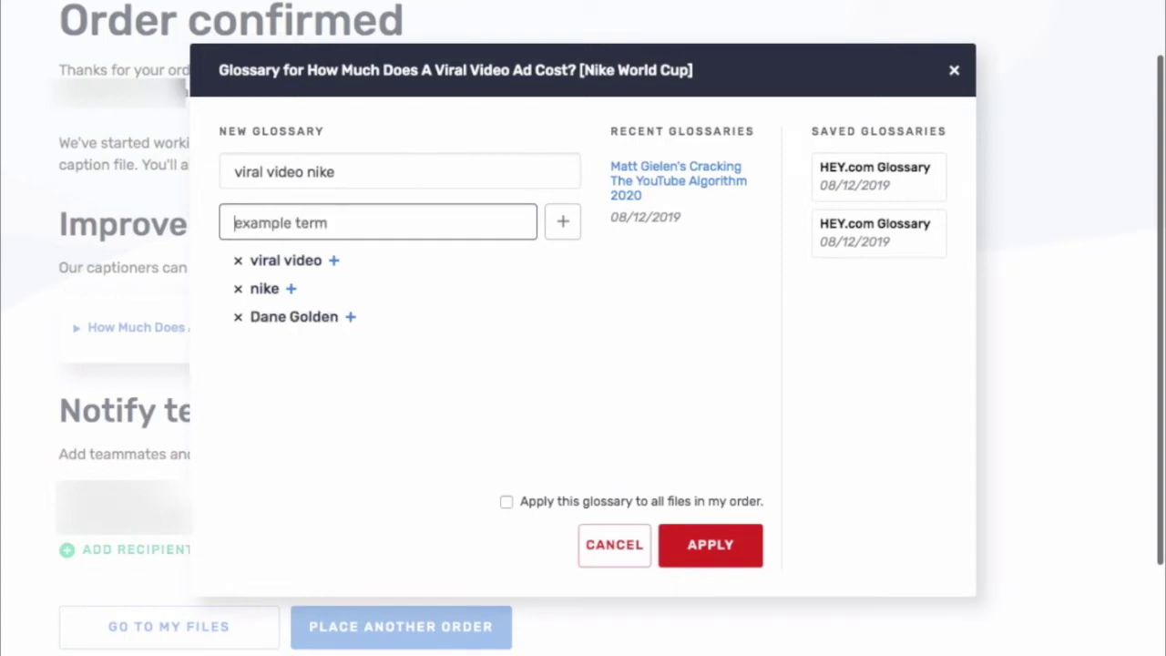
Add "HEY.com", "YouTube" and "World Cup" to the glossary and apply it to the ordered video
text(H)
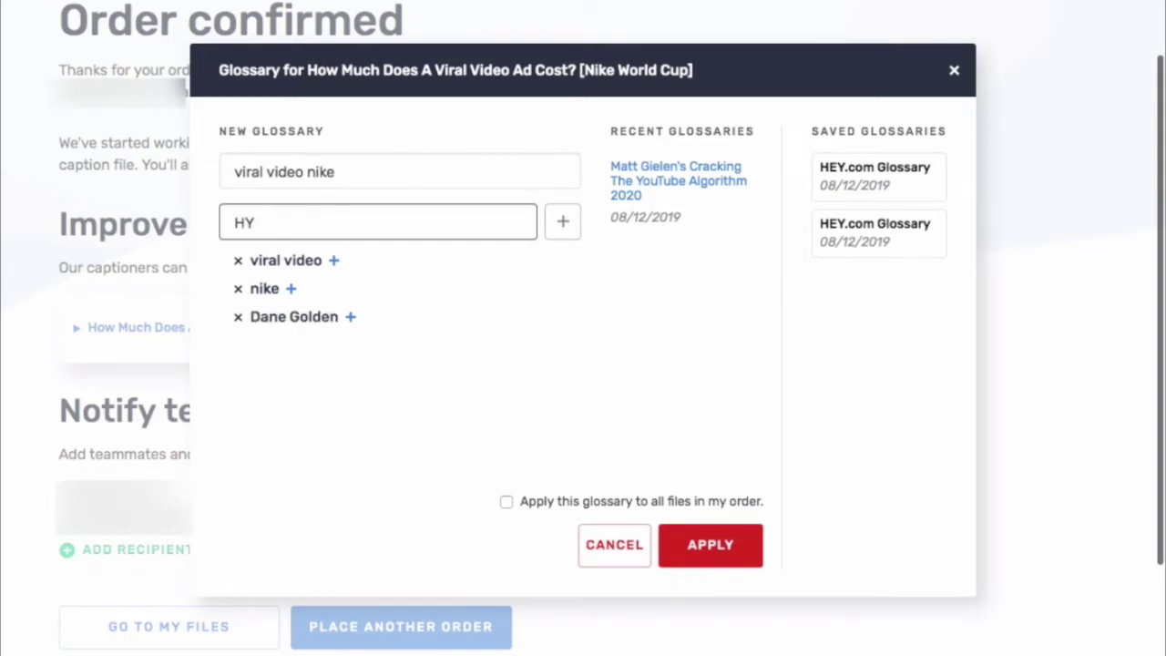
text(EY.com)
key(Return)
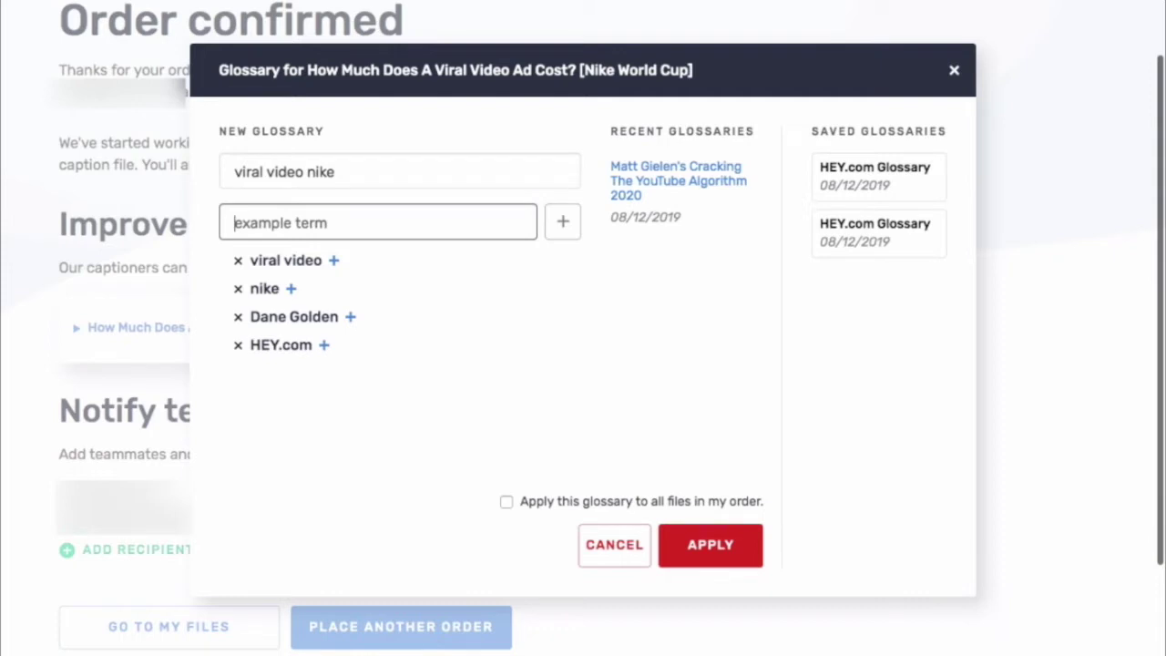
text(YouTube)
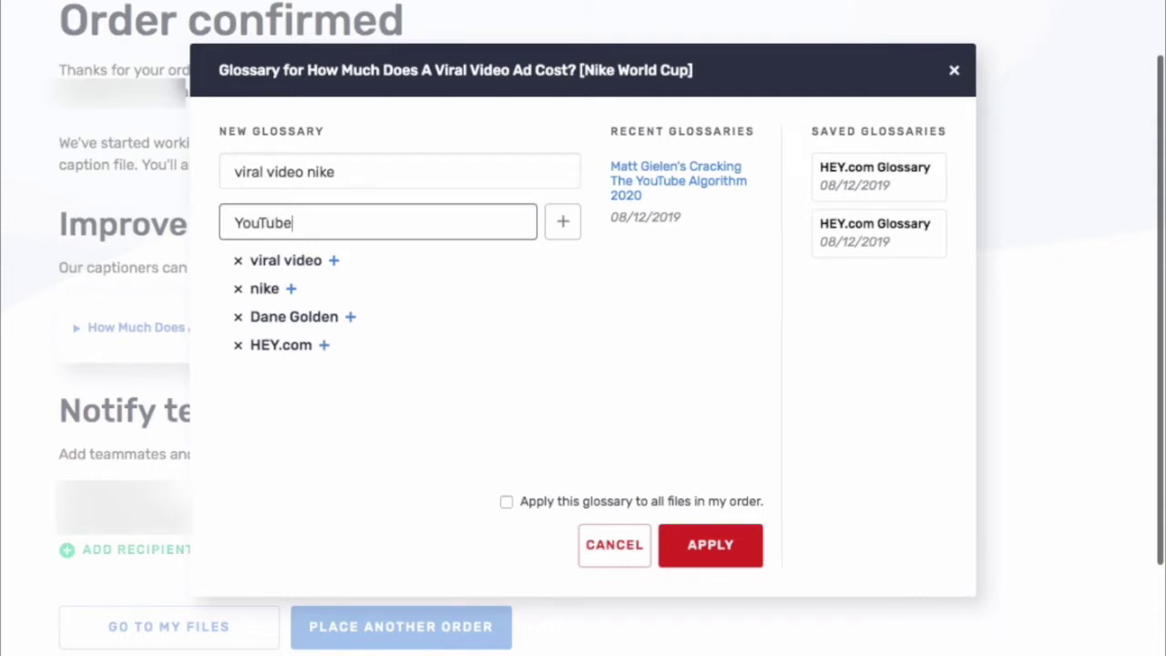
key(Return)
text(World Cup)
key(Return)
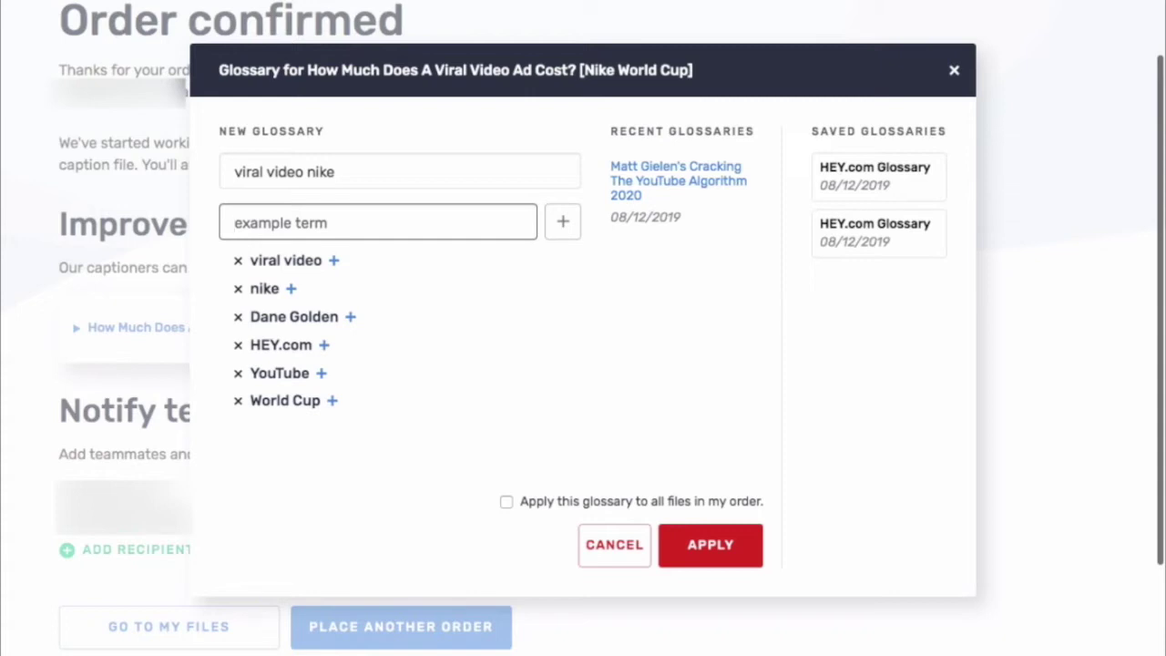
click(178, 471)
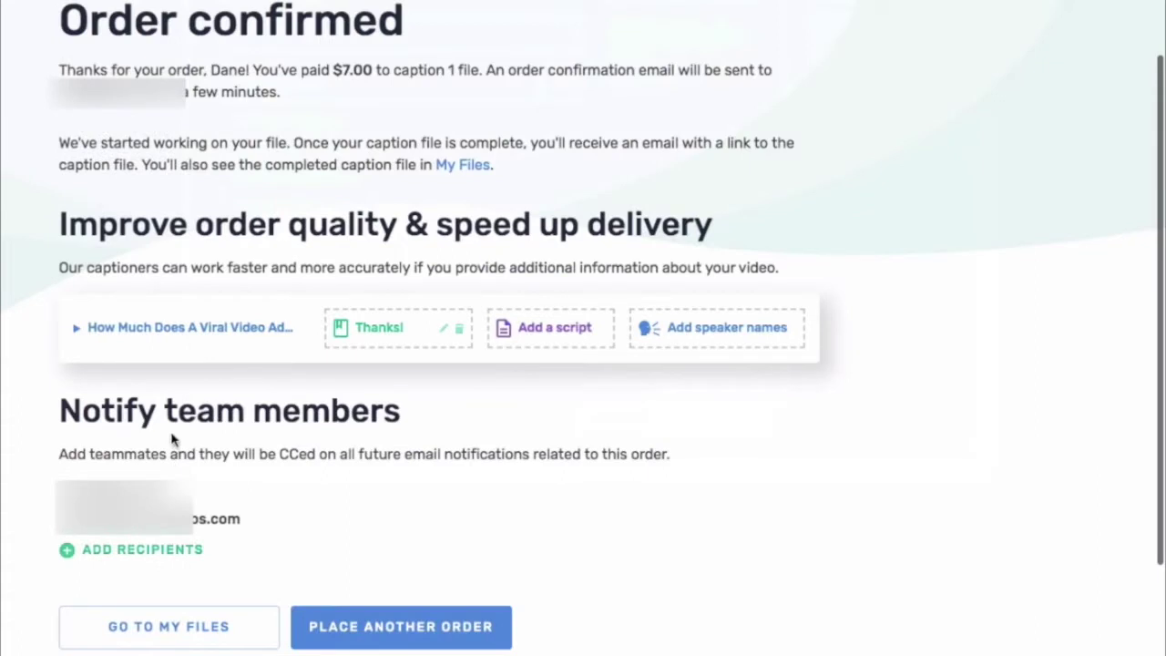
Check the team notification section, go to My Files and look through the caption files with their ratings and statuses
drag(54, 410, 397, 422)
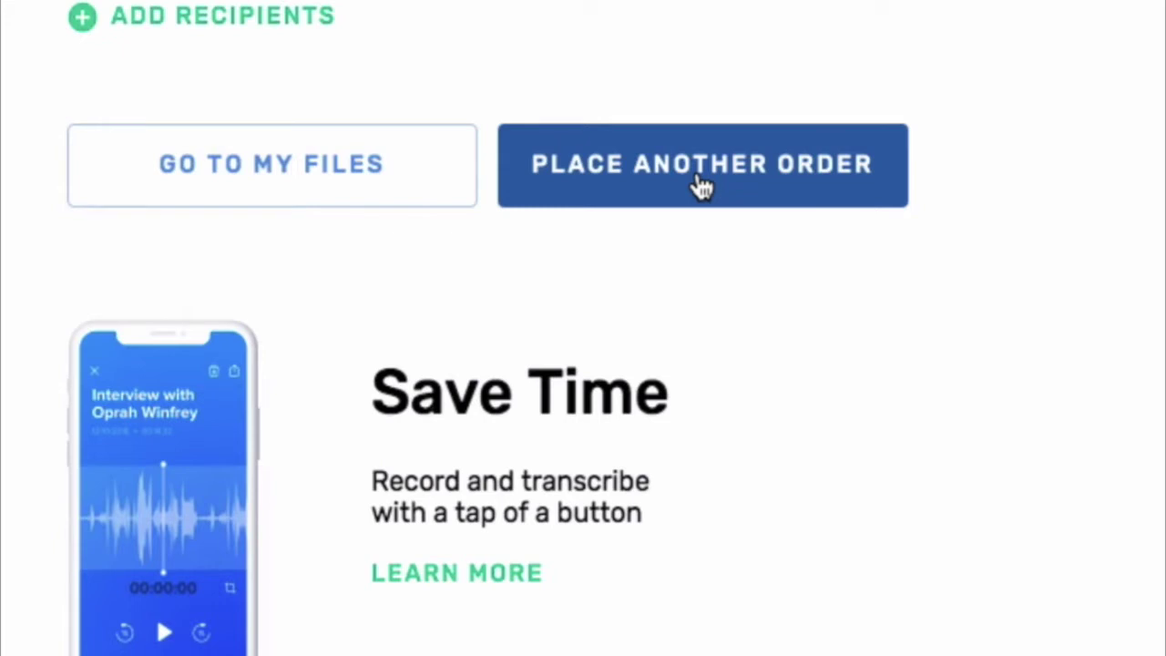
click(315, 169)
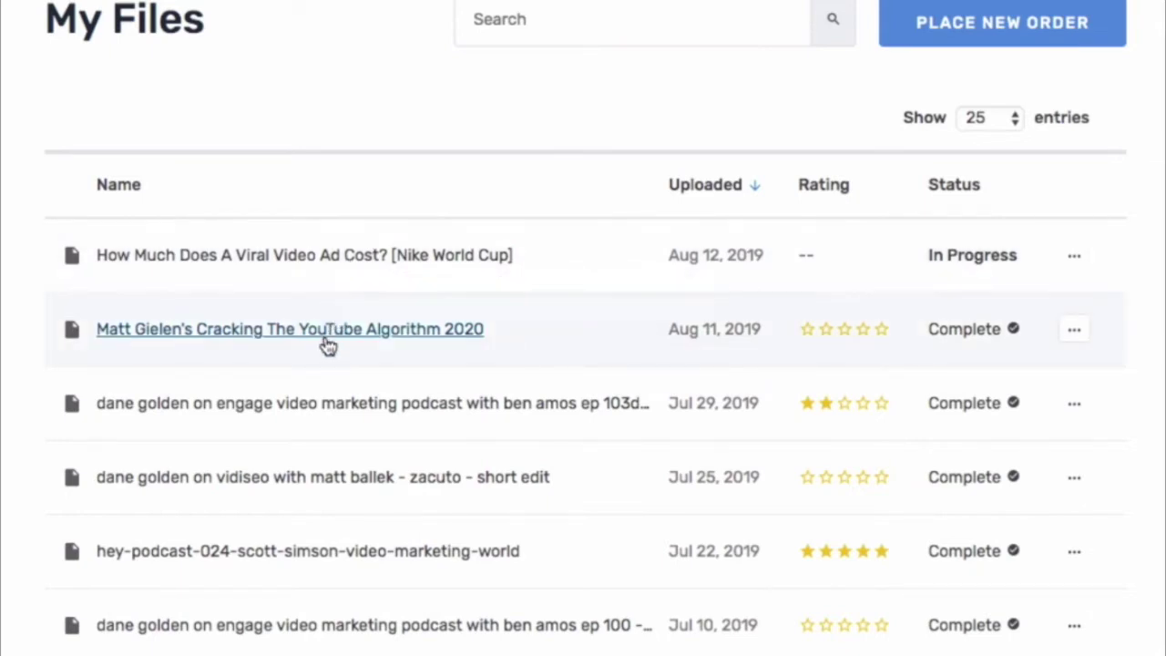
scroll(328, 344, down, 1)
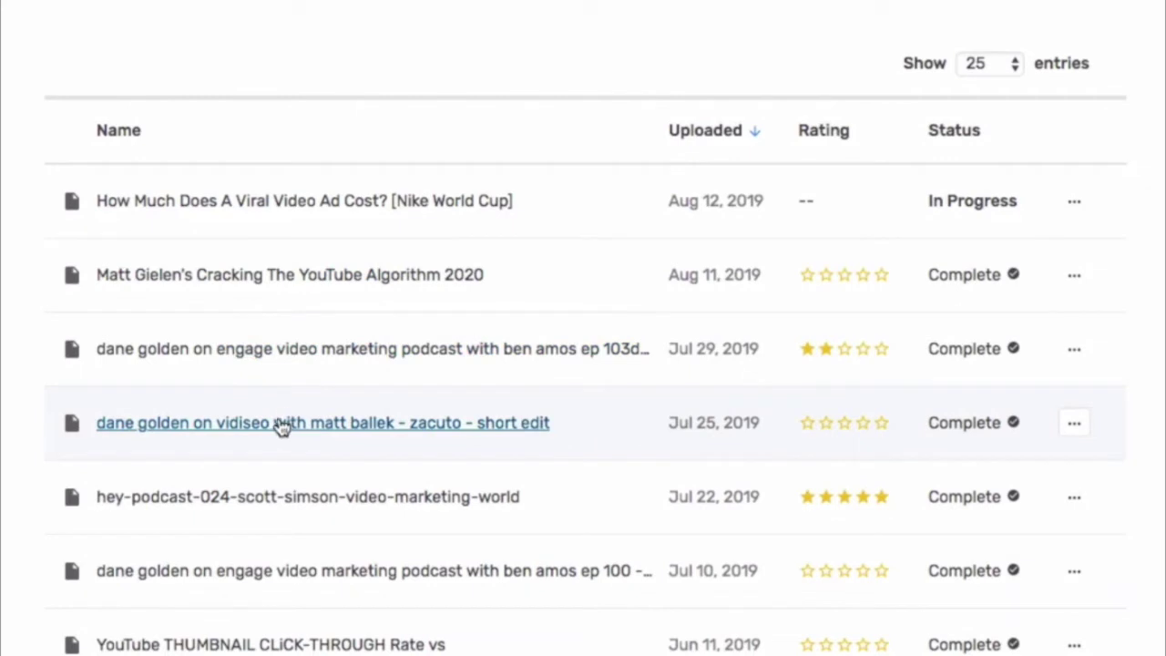
scroll(252, 484, down, 2)
scroll(252, 485, up, 3)
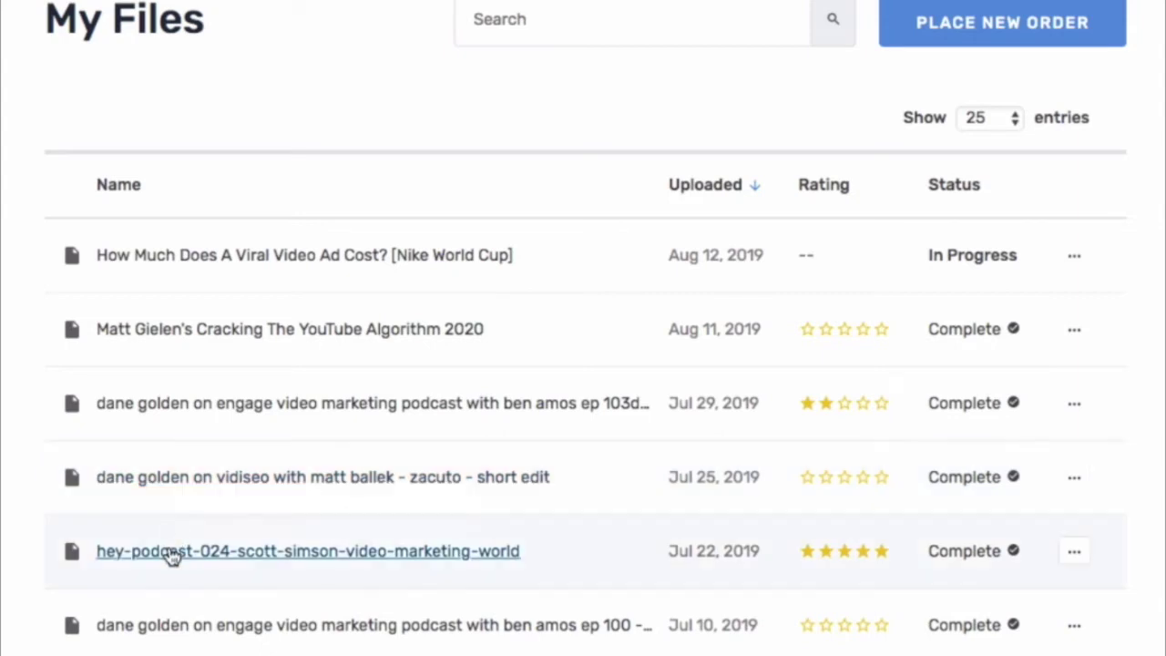
scroll(172, 554, down, 1)
scroll(172, 554, up, 1)
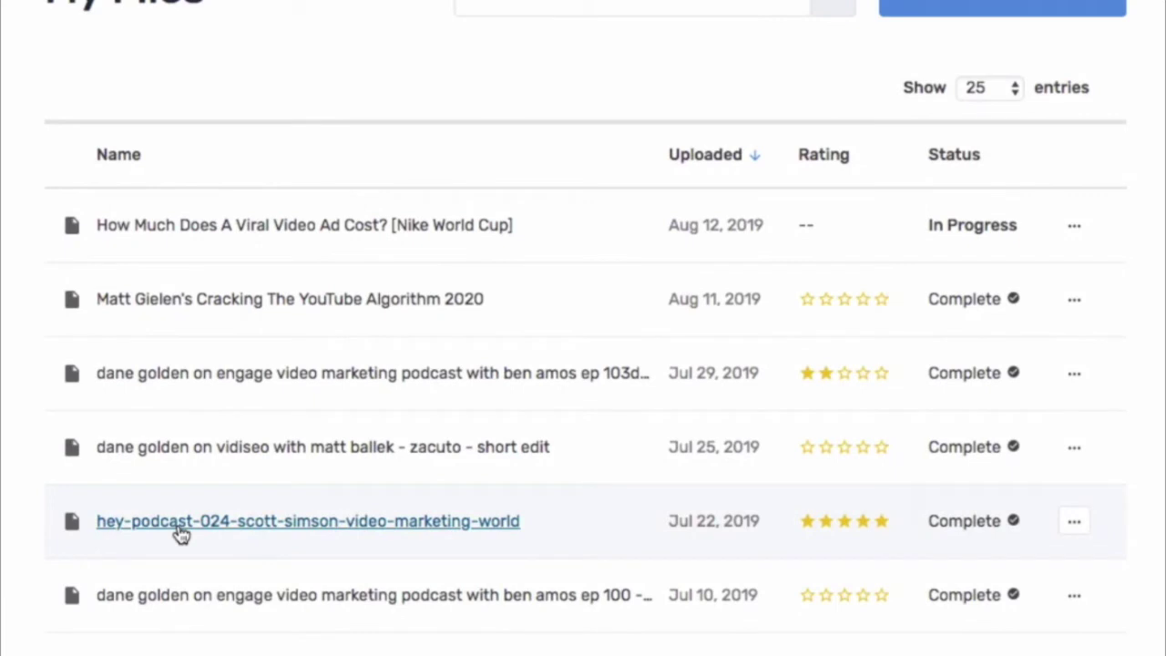
scroll(180, 536, down, 1)
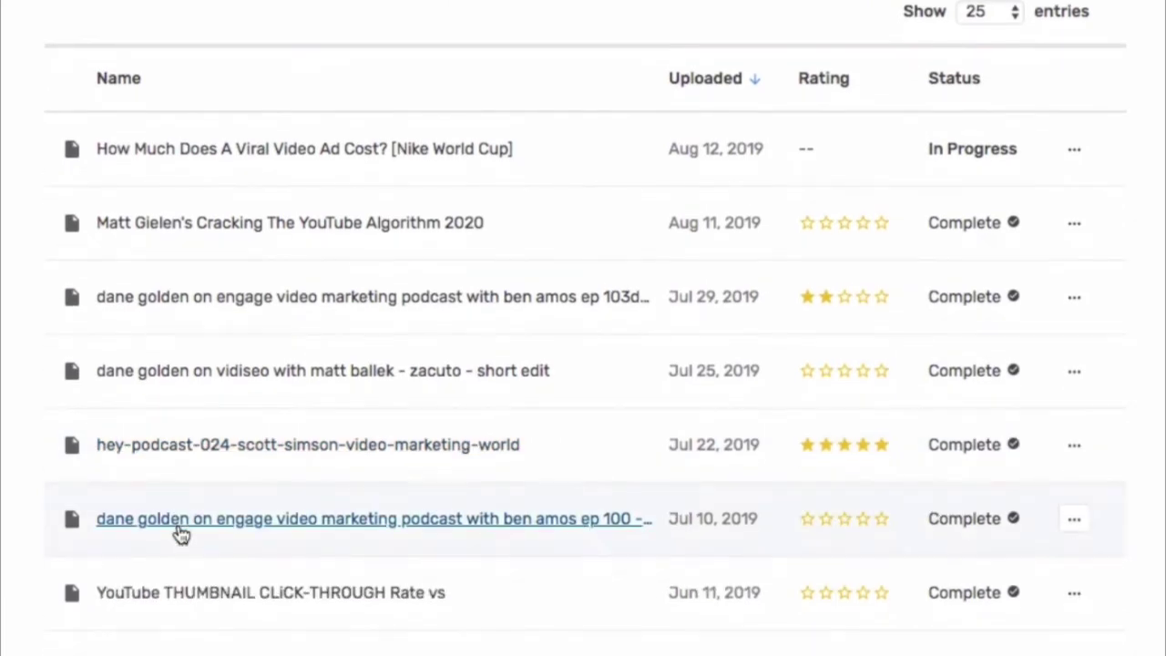
scroll(161, 604, up, 2)
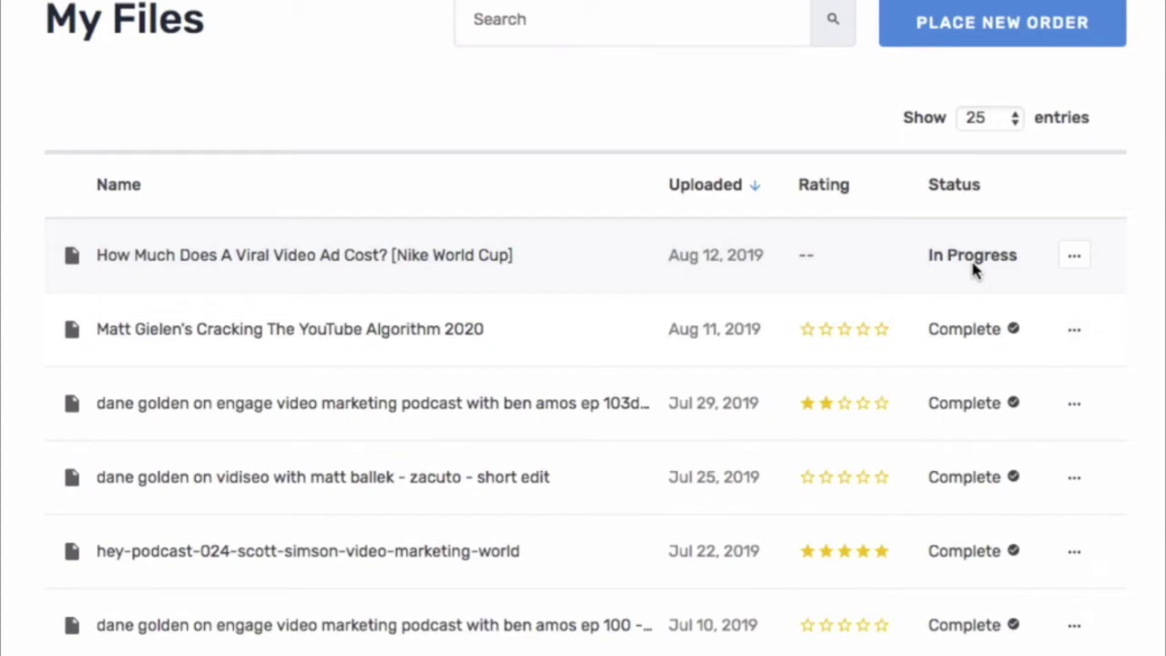
Check the actions for the in-progress order, and select Transcript (.txt) in the download formats of the completed "Cracking The YouTube Algorithm 2020" file
click(1076, 262)
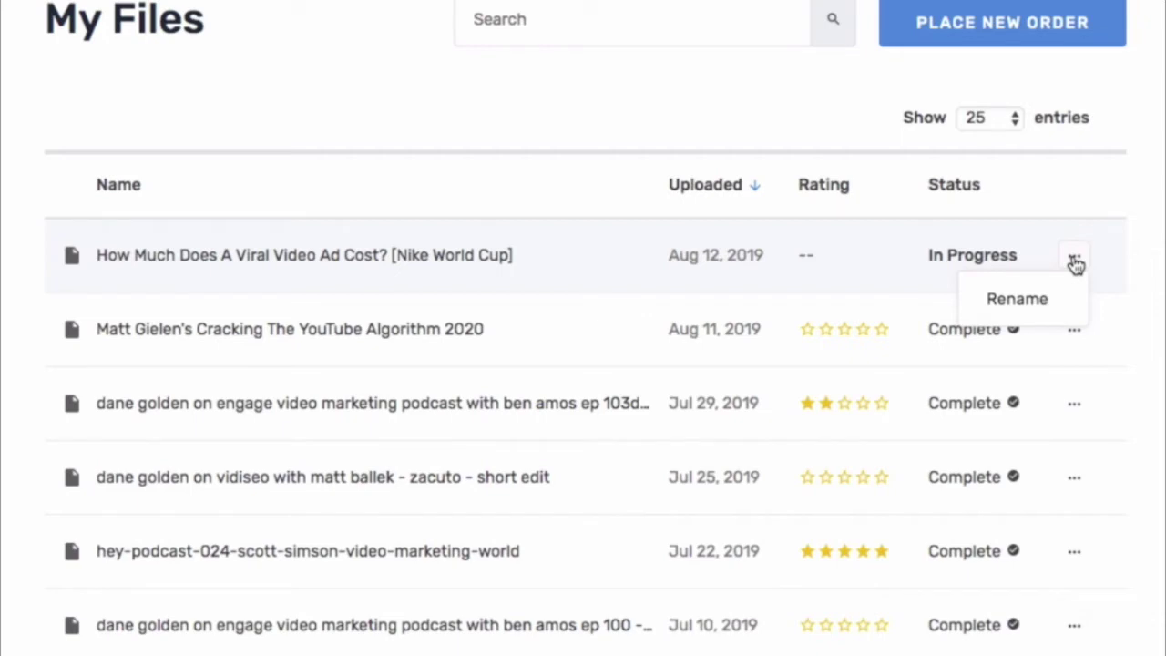
click(1072, 331)
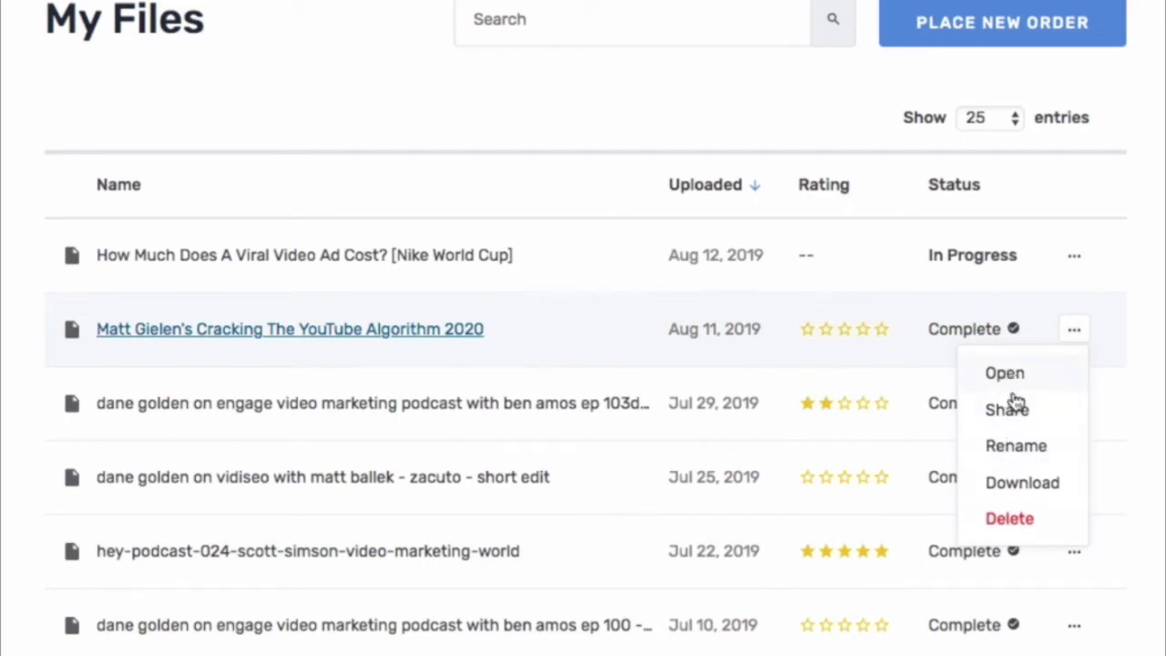
click(1017, 483)
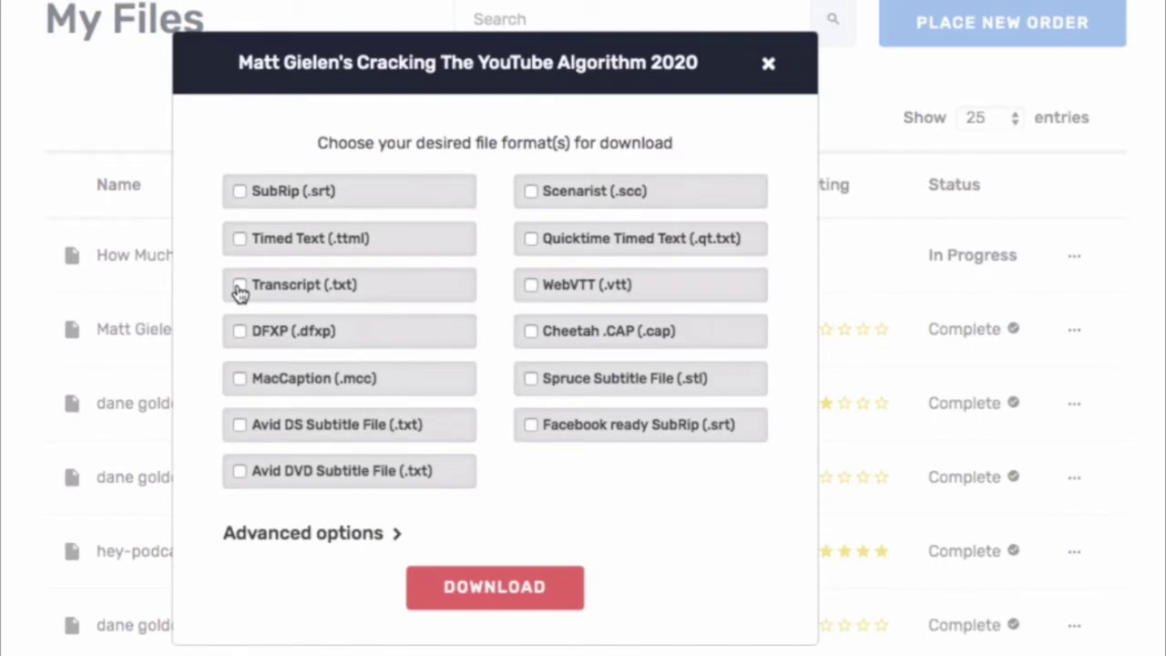
click(240, 288)
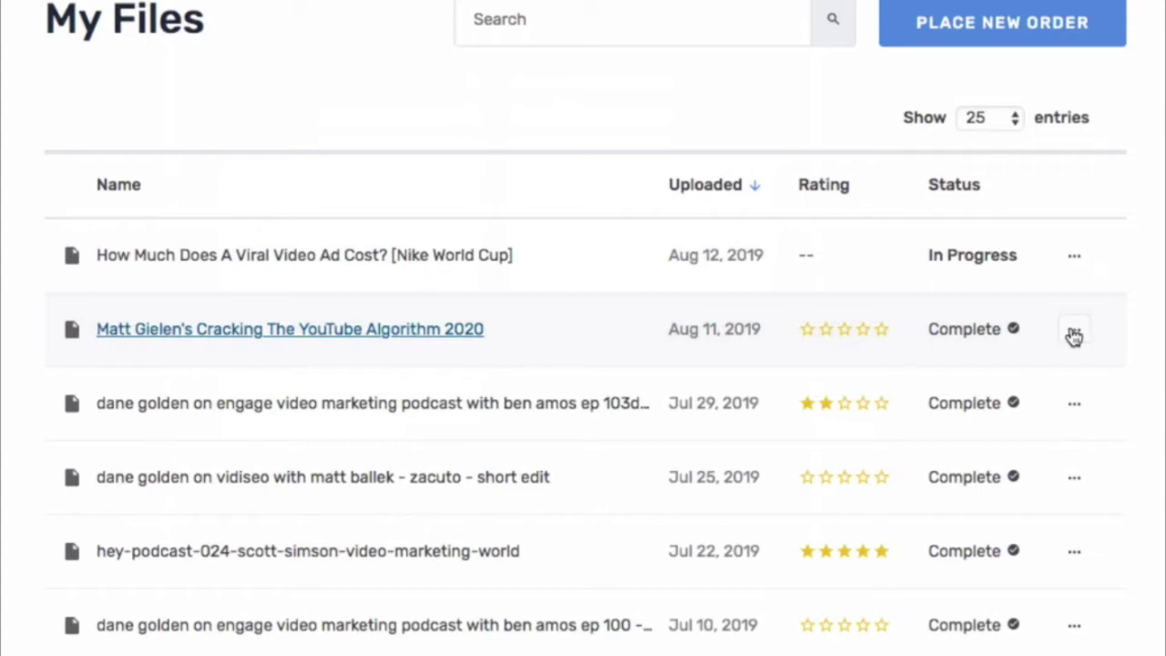
Open the completed "Cracking The YouTube Algorithm 2020" captions in the editor and preview the video at 01:43 and 03:46
click(1074, 334)
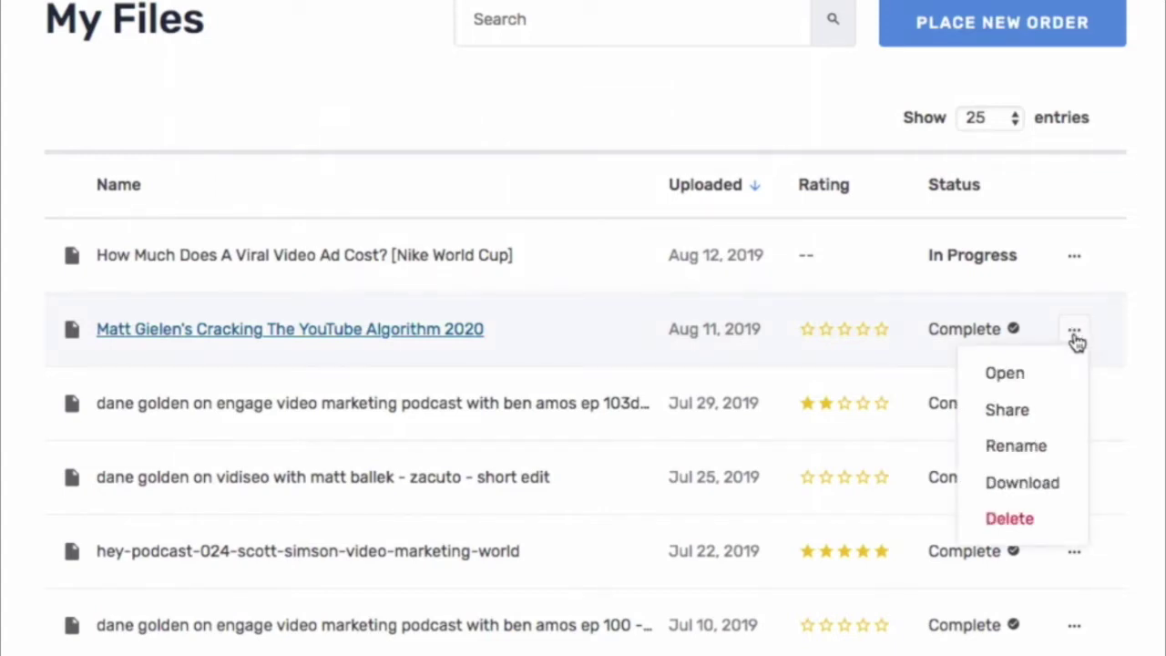
click(1006, 375)
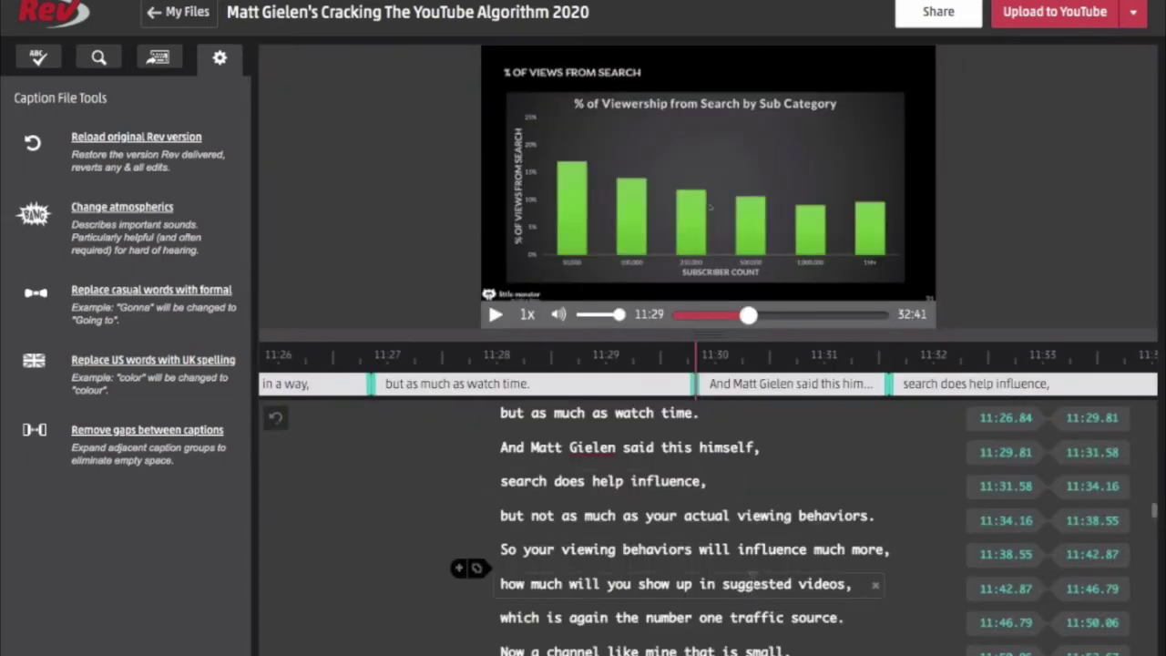
scroll(749, 585, up, 20)
scroll(752, 575, up, 5)
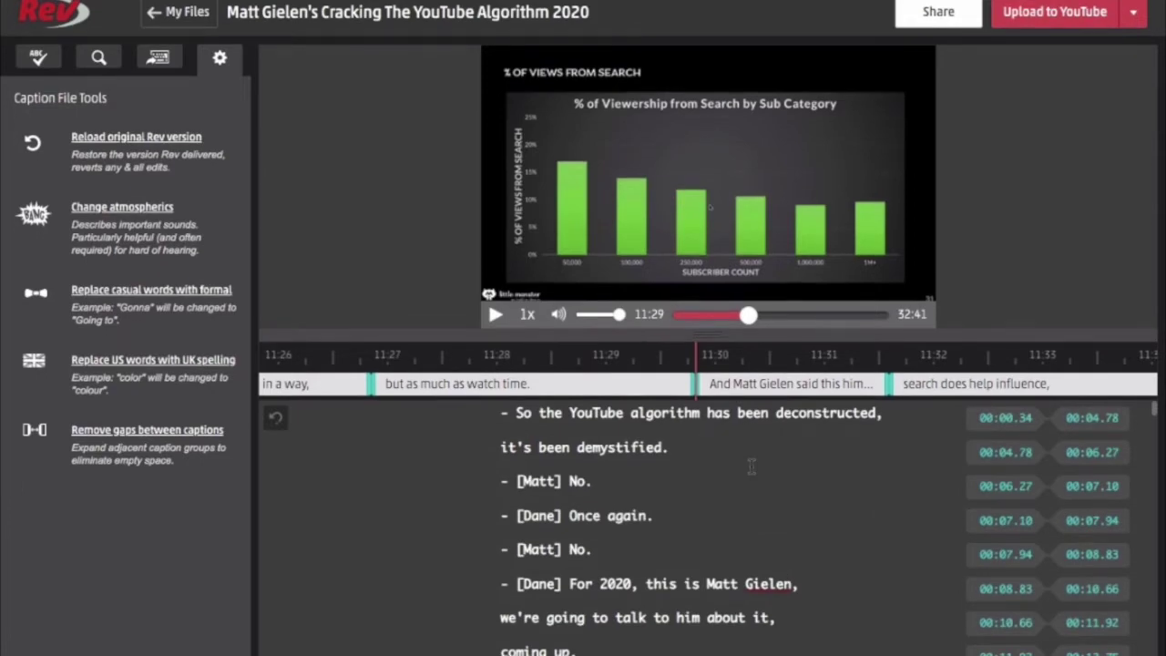
click(685, 315)
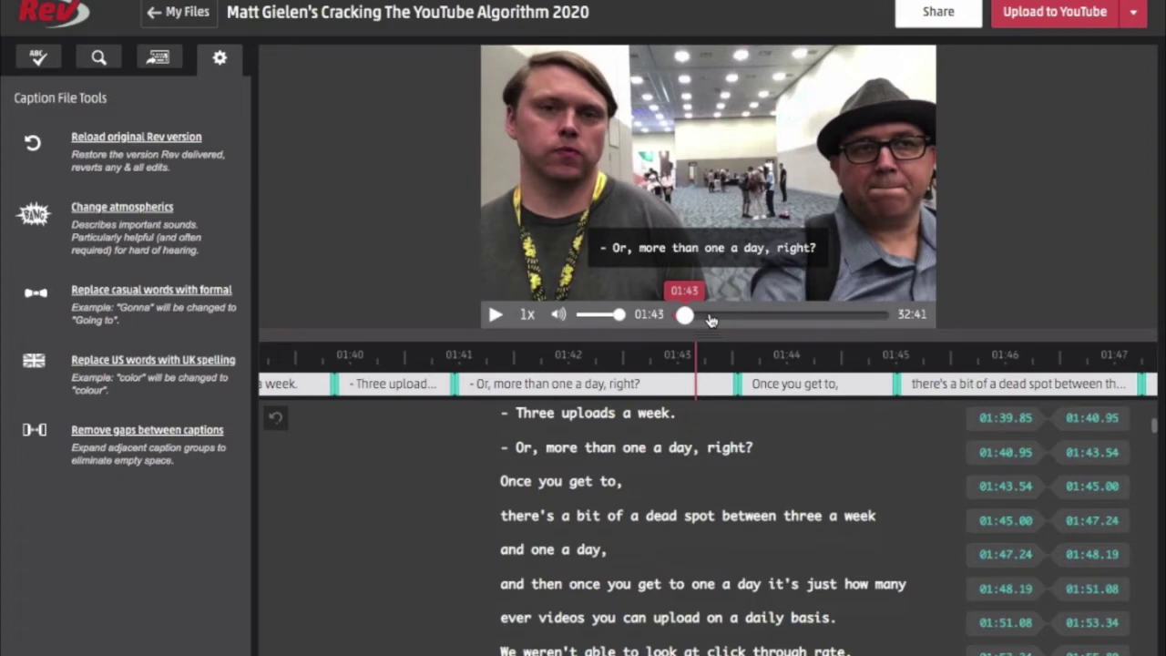
click(699, 316)
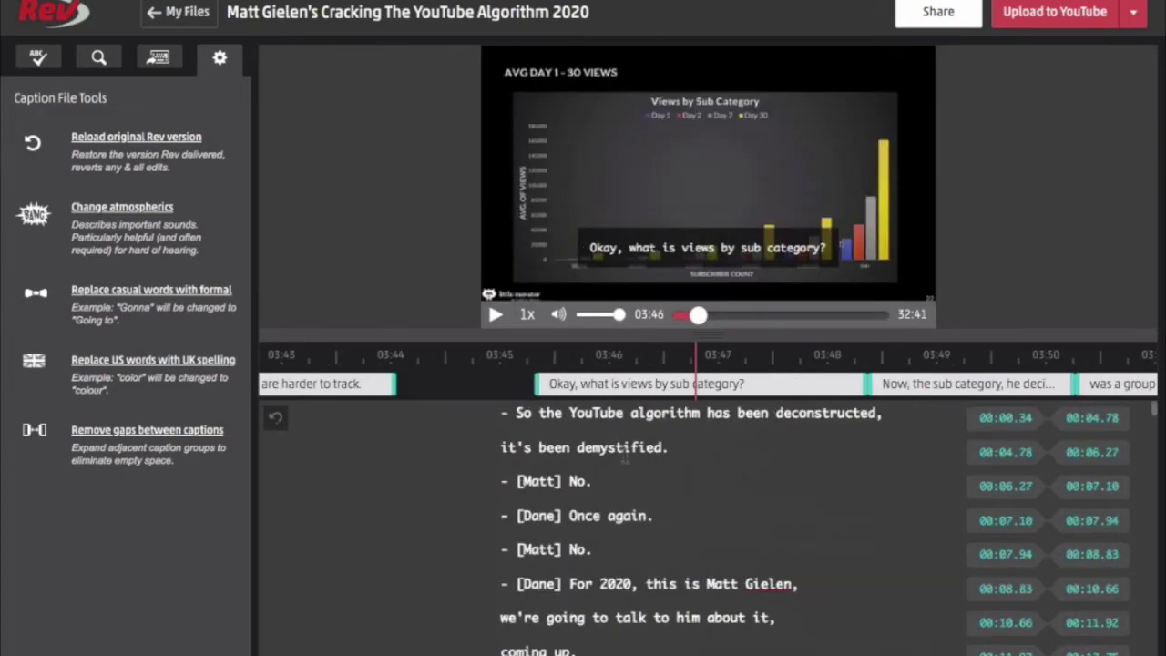
Search the captions for the guest's surname and step through the matches
key(ctrl+f)
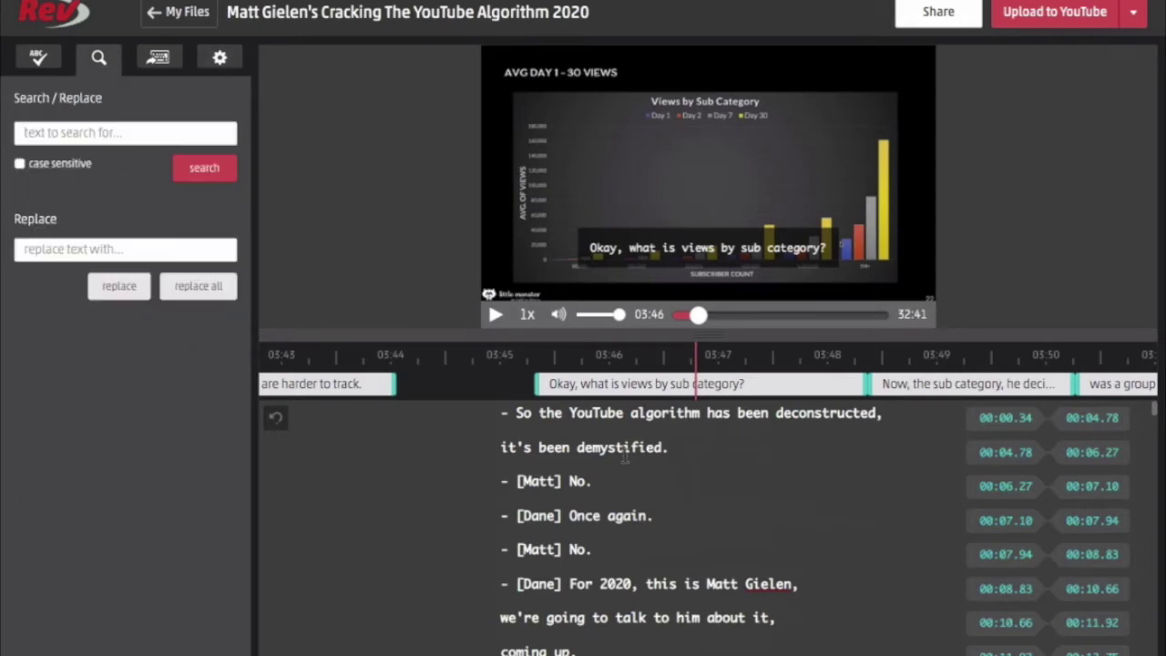
text(gielen)
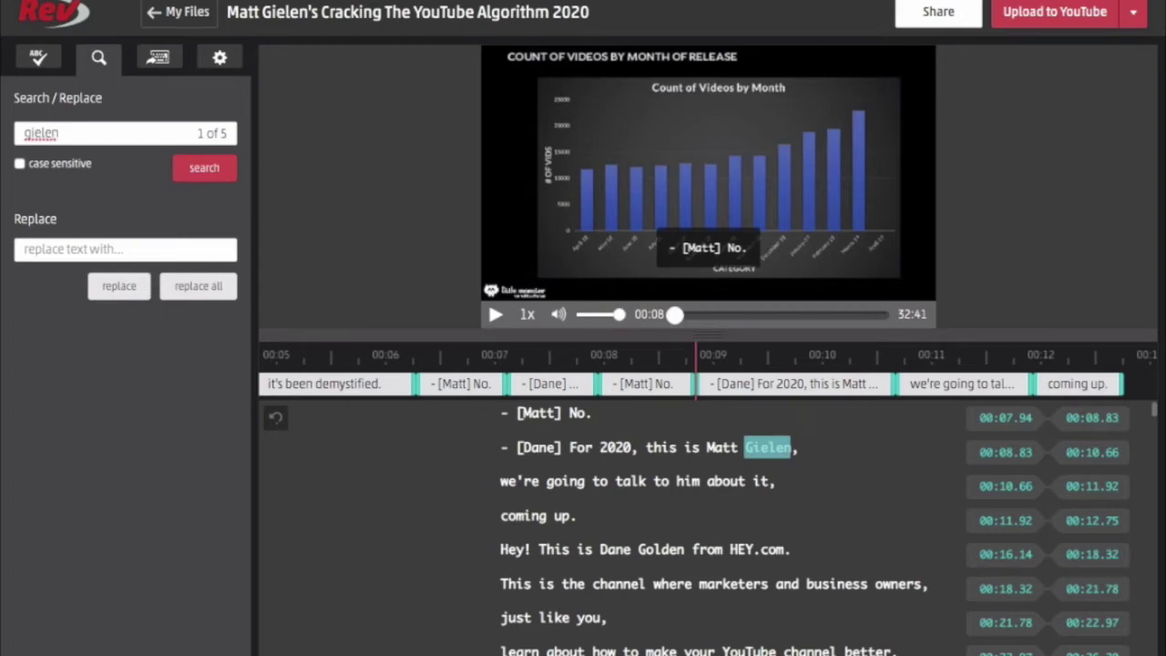
key(Return)
key(Return)
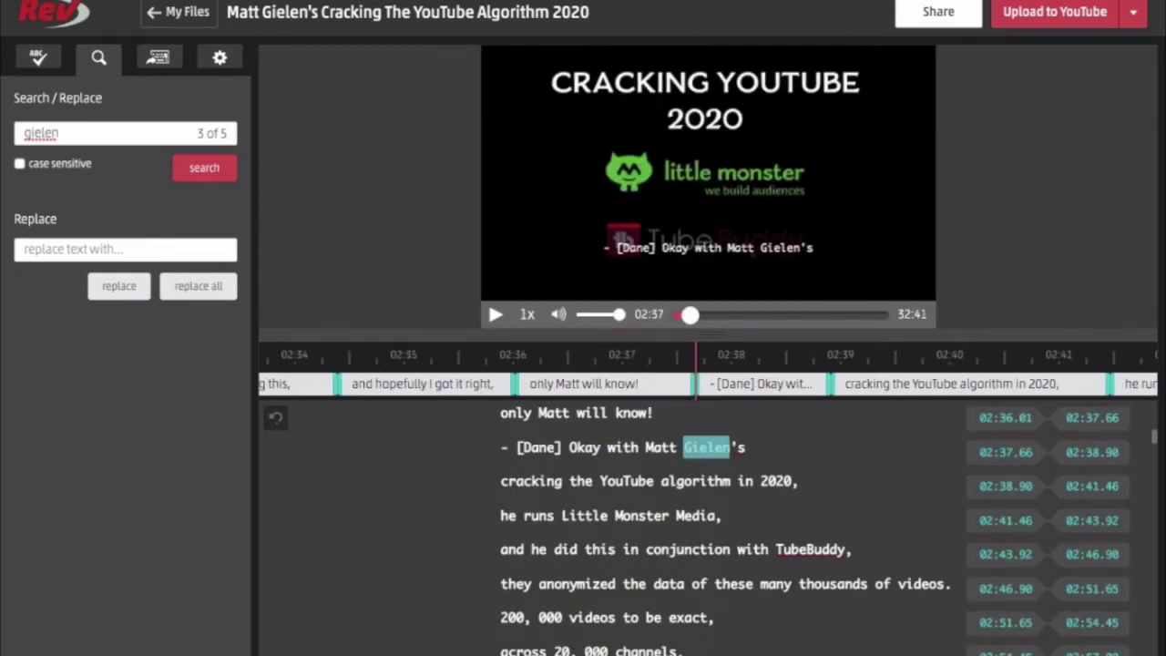
Search the captions for "Vitcon" and replace every occurrence with "Vidcon"
drag(81, 133, 17, 117)
text(Wi)
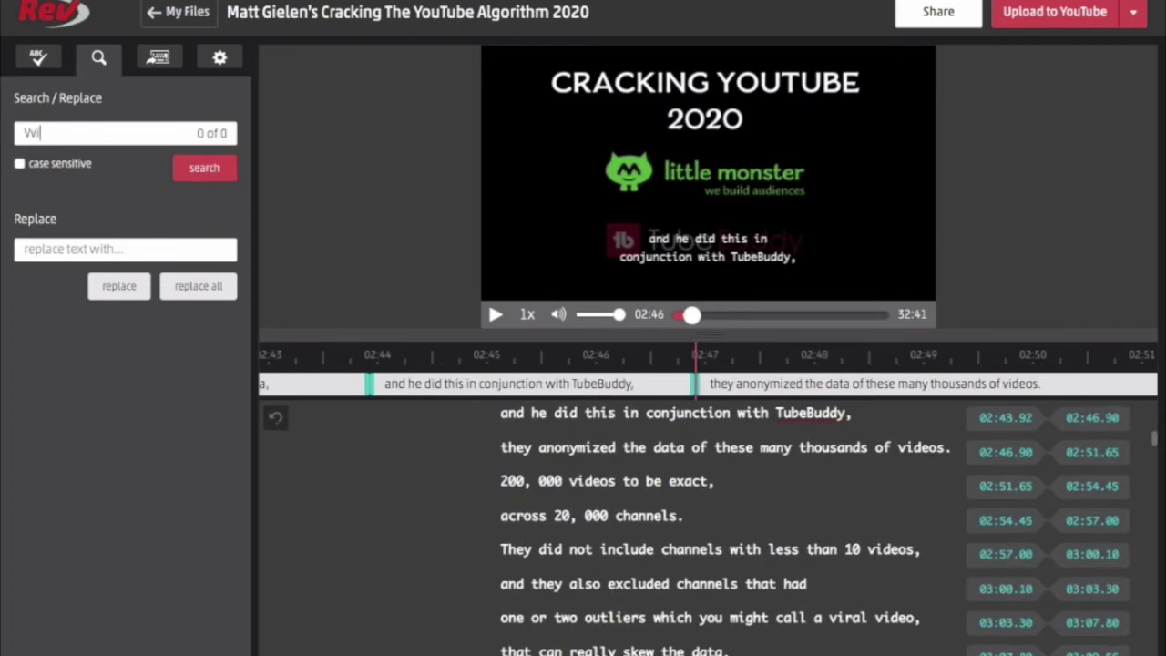
key(BackSpace)
text(itcan)
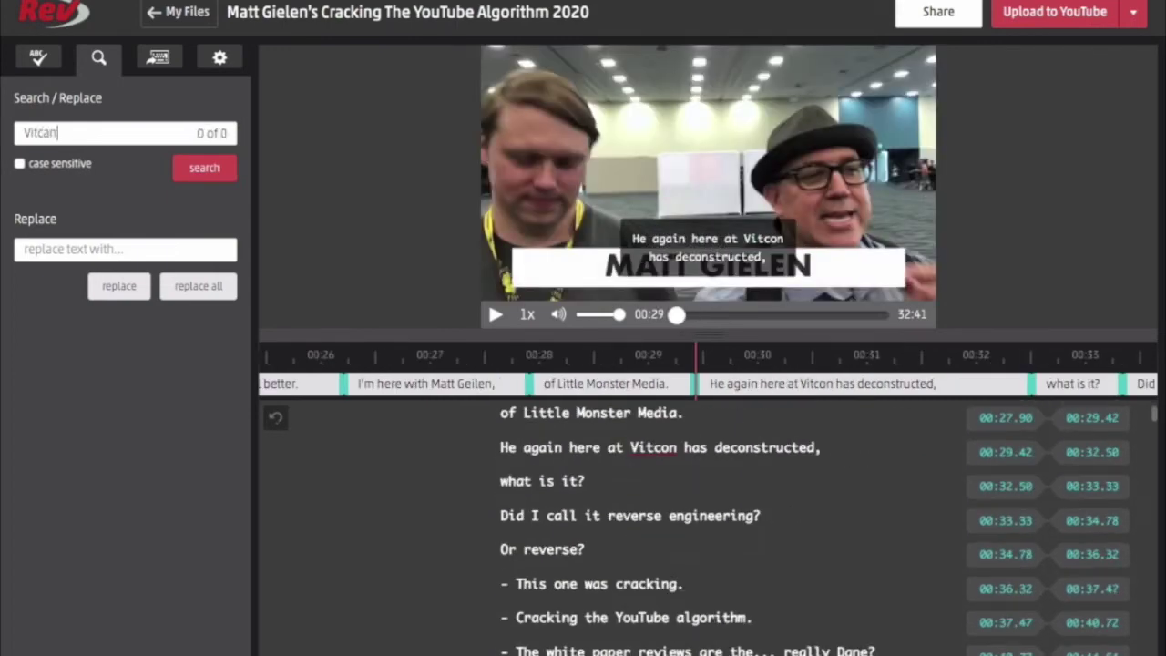
key(BackSpace)
key(BackSpace)
text(on)
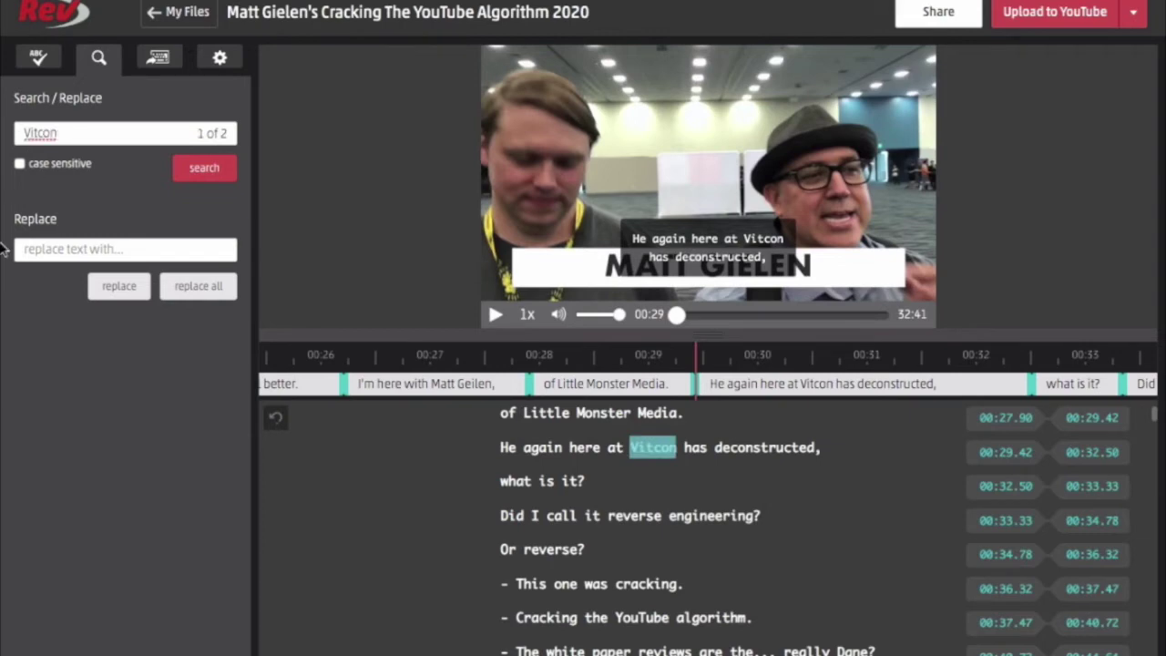
click(44, 250)
text(Vidcon)
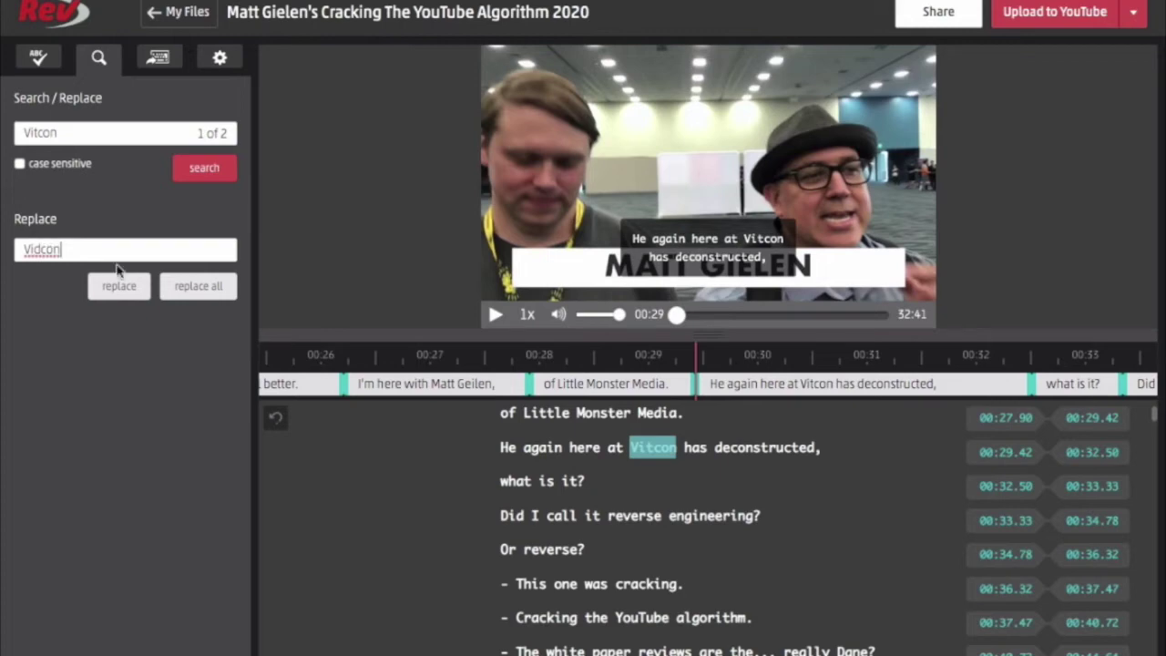
click(197, 287)
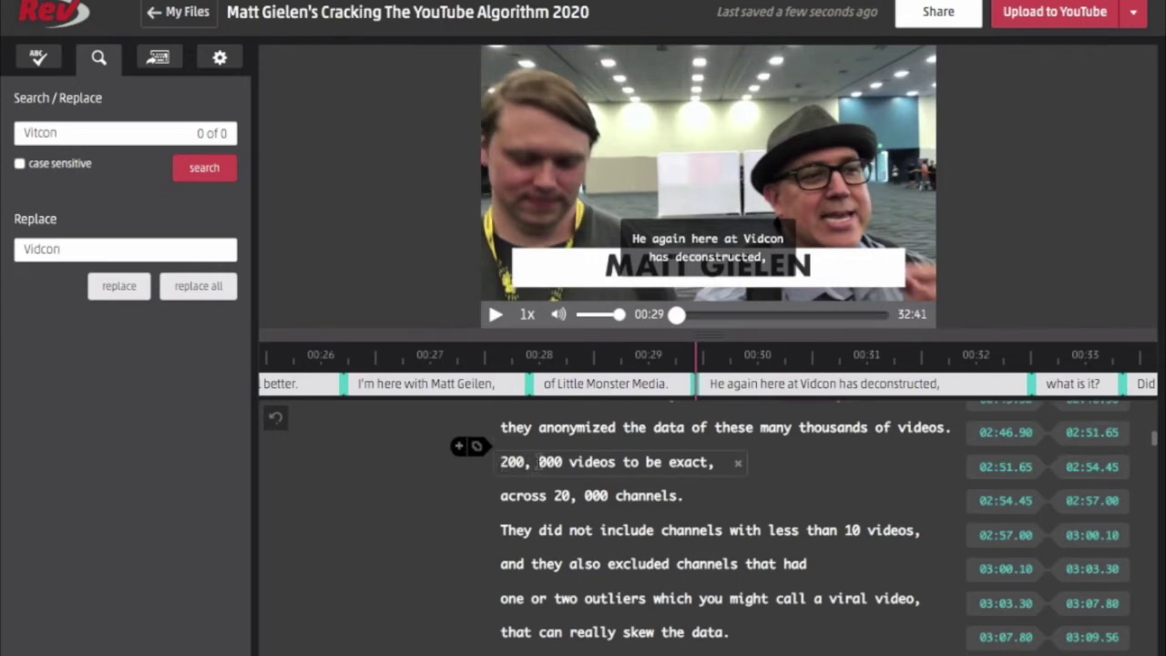
Replace every " 000" that has a leading space with "000" throughout the captions, and check the corrected numbers
click(538, 462)
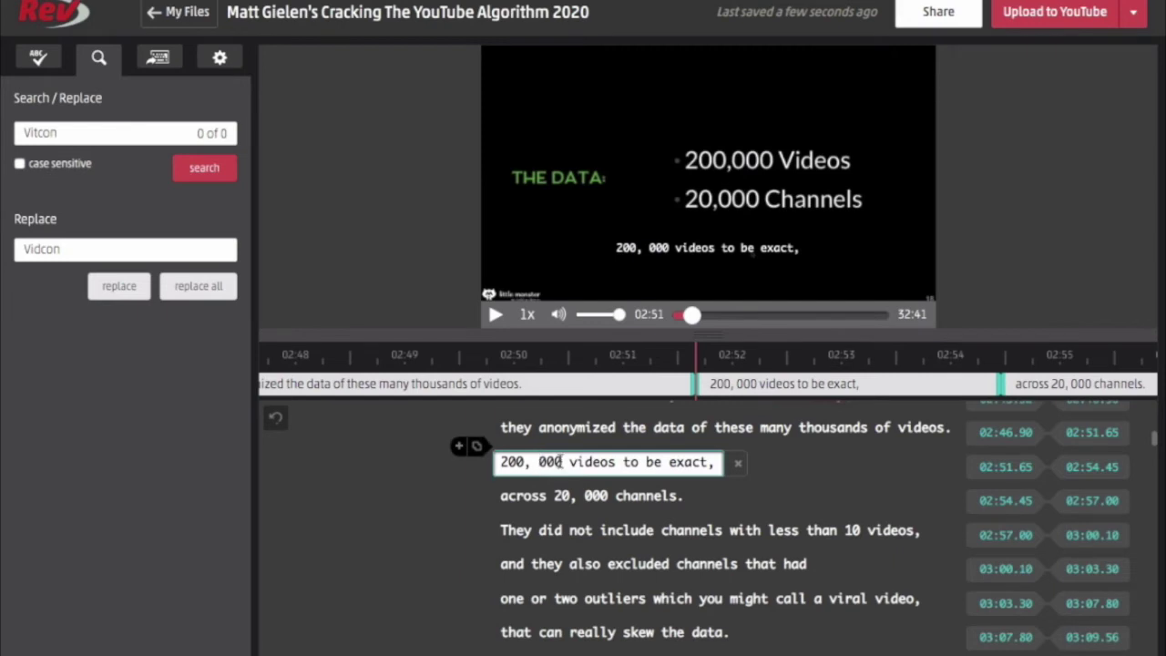
drag(561, 461, 538, 461)
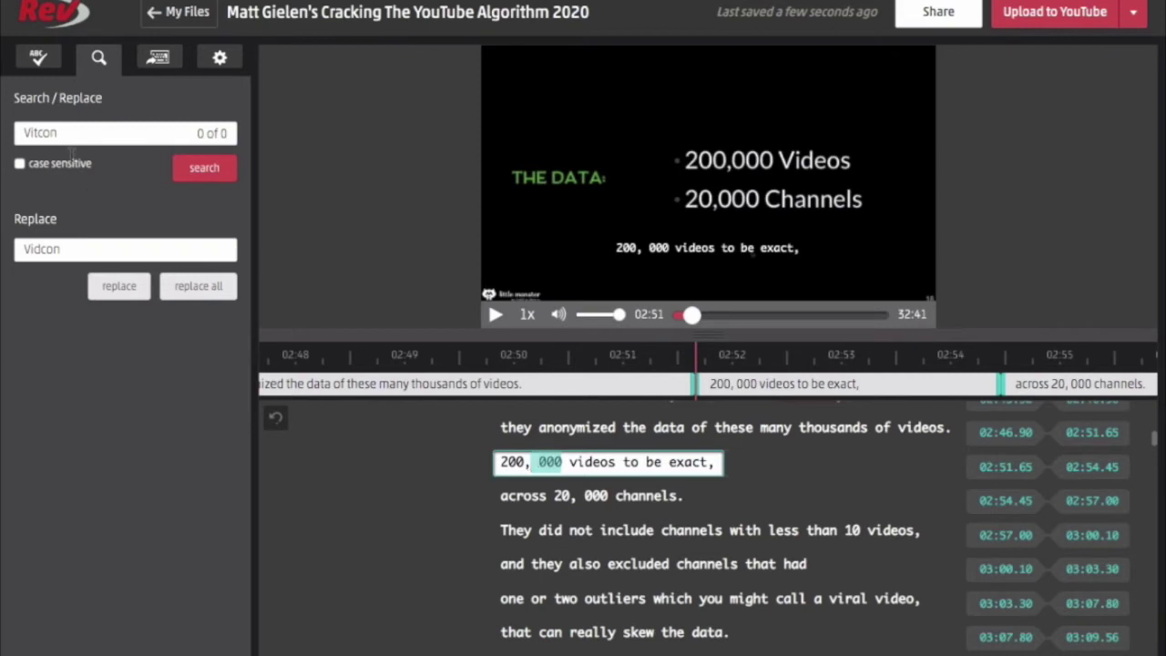
key(ctrl+f)
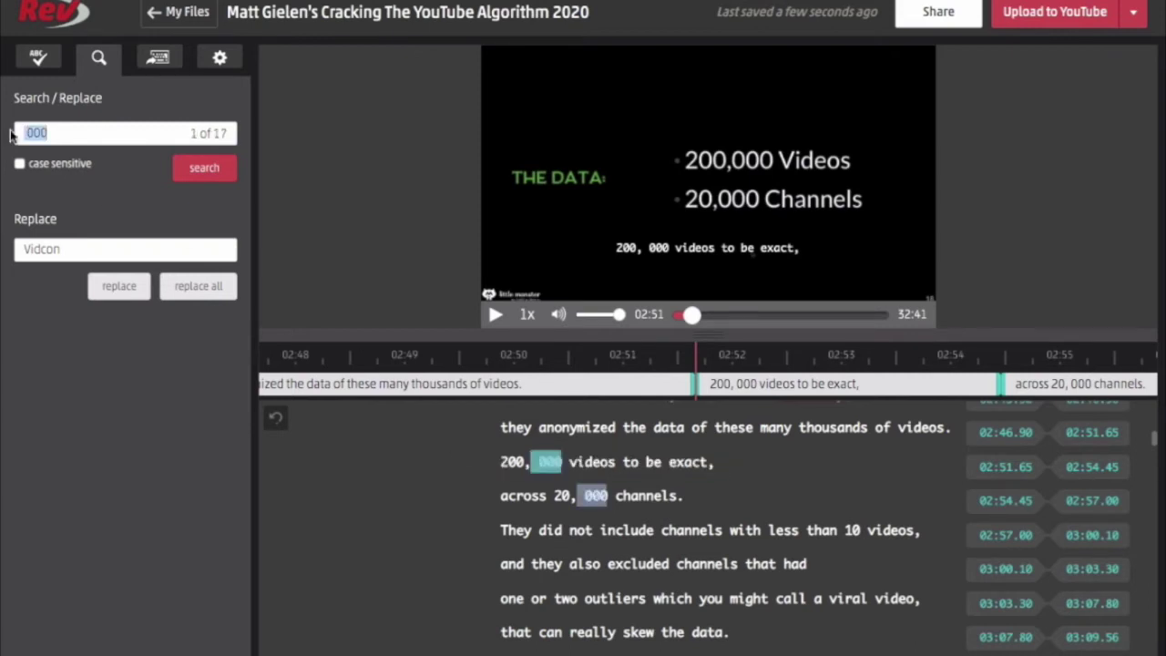
drag(73, 252, 3, 255)
text(000)
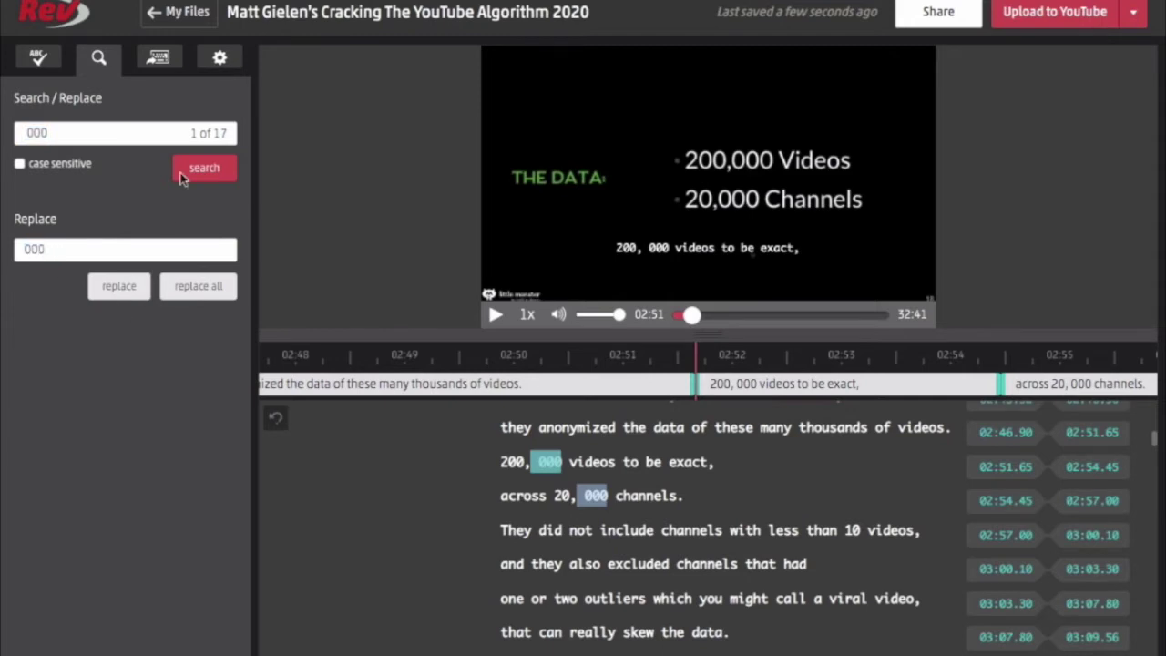
click(206, 288)
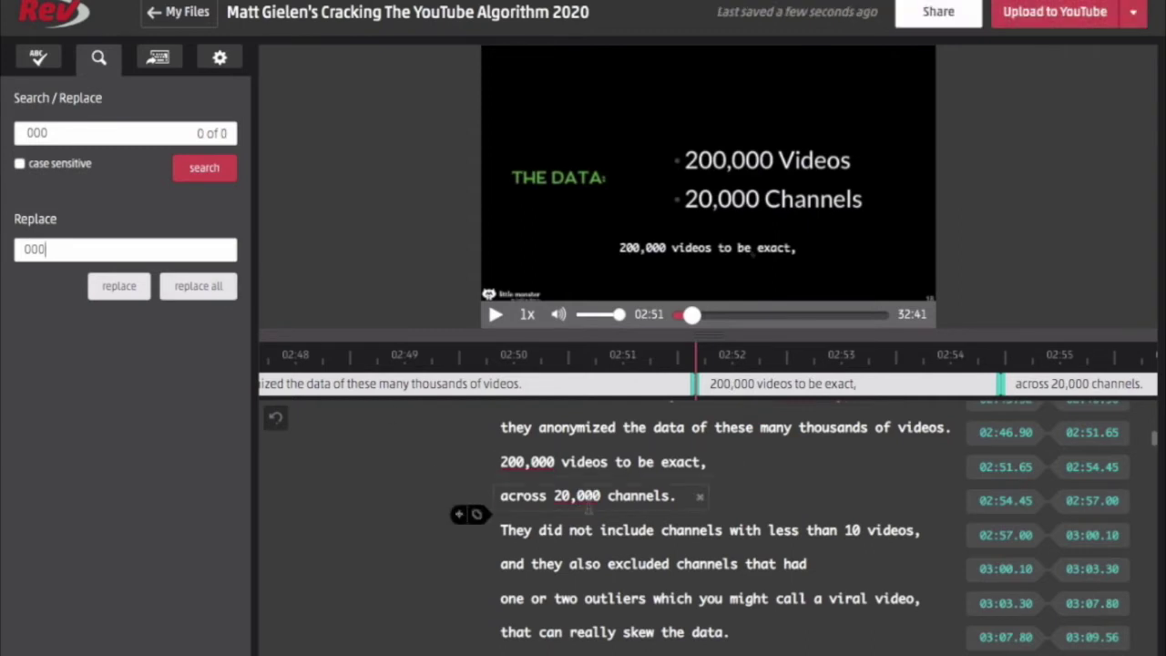
scroll(789, 528, down, 1)
scroll(588, 499, down, 3)
scroll(587, 506, down, 10)
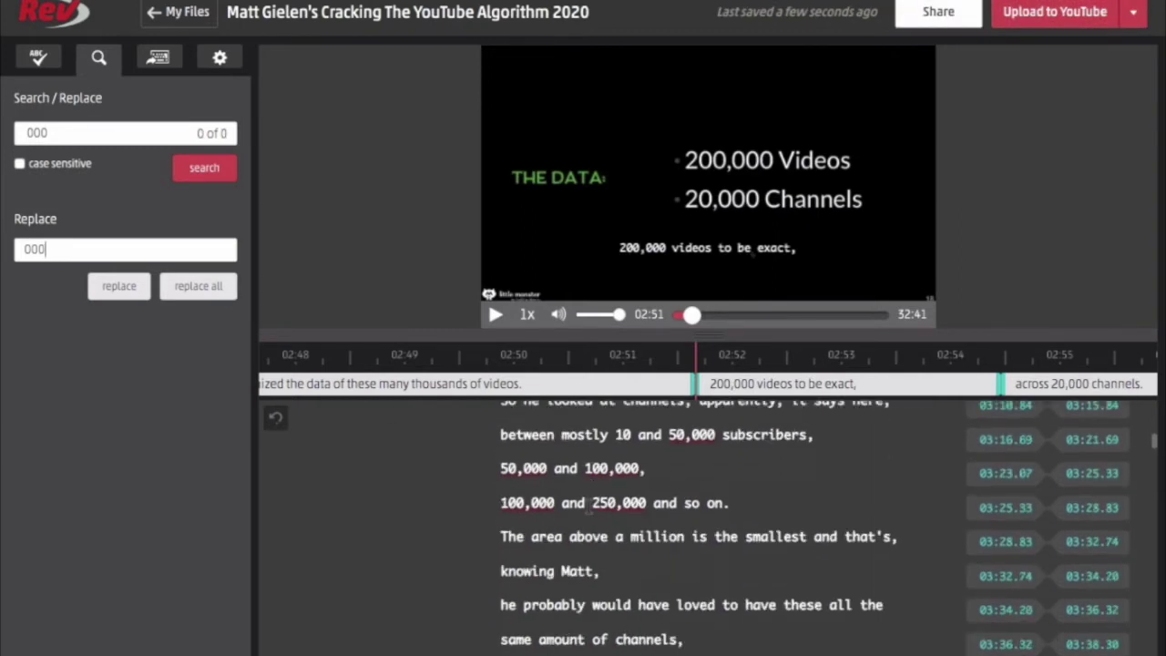
Search the captions for "dpp" and read the lines around the match
double_click(77, 132)
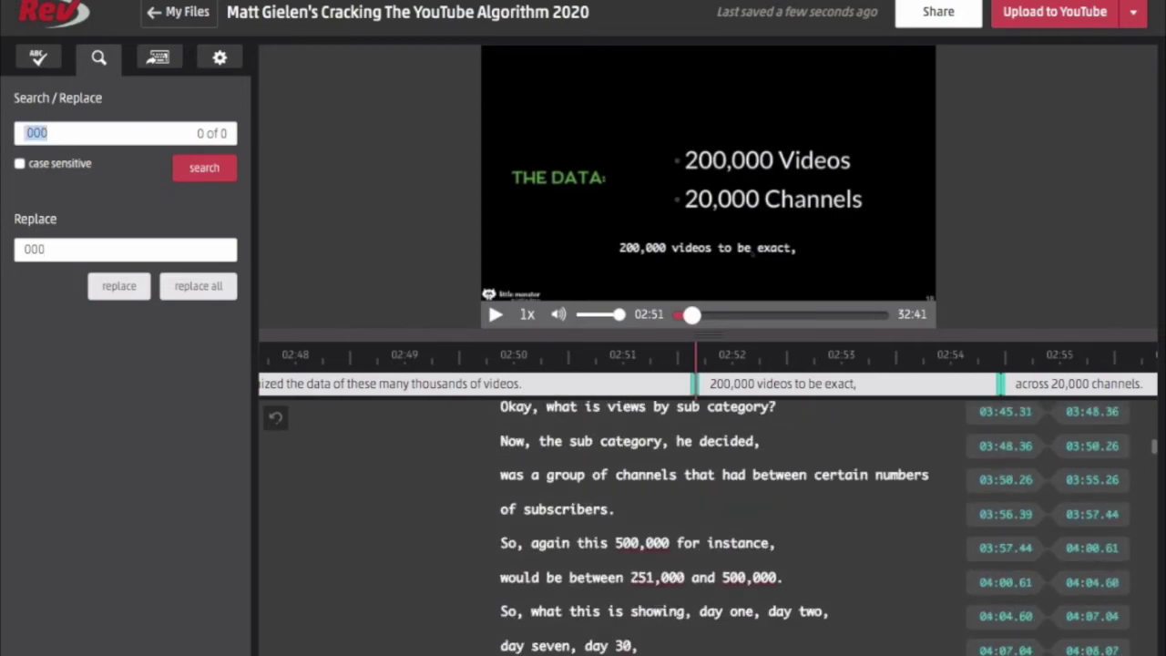
text(tubebu)
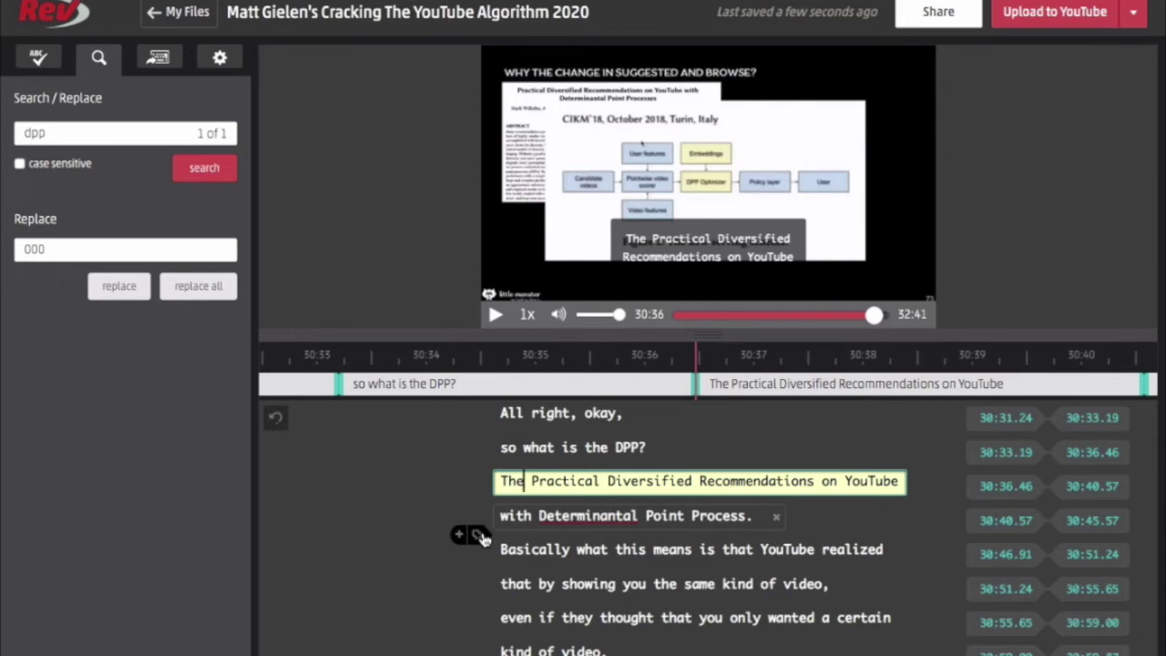
scroll(574, 573, down, 1)
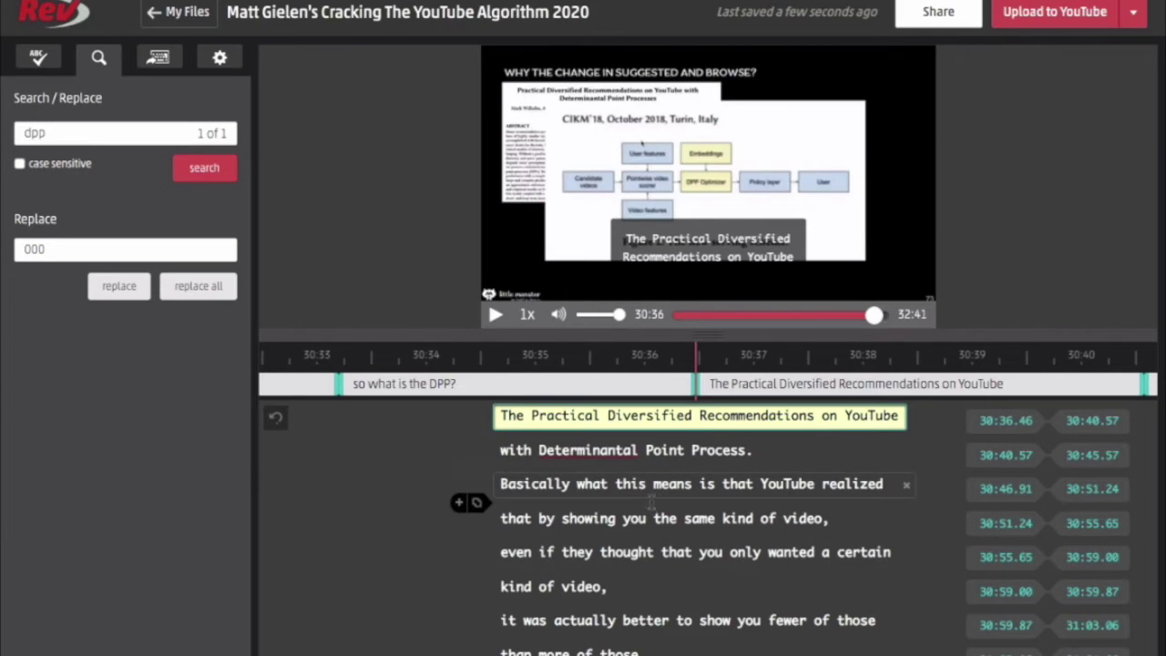
scroll(651, 502, up, 10)
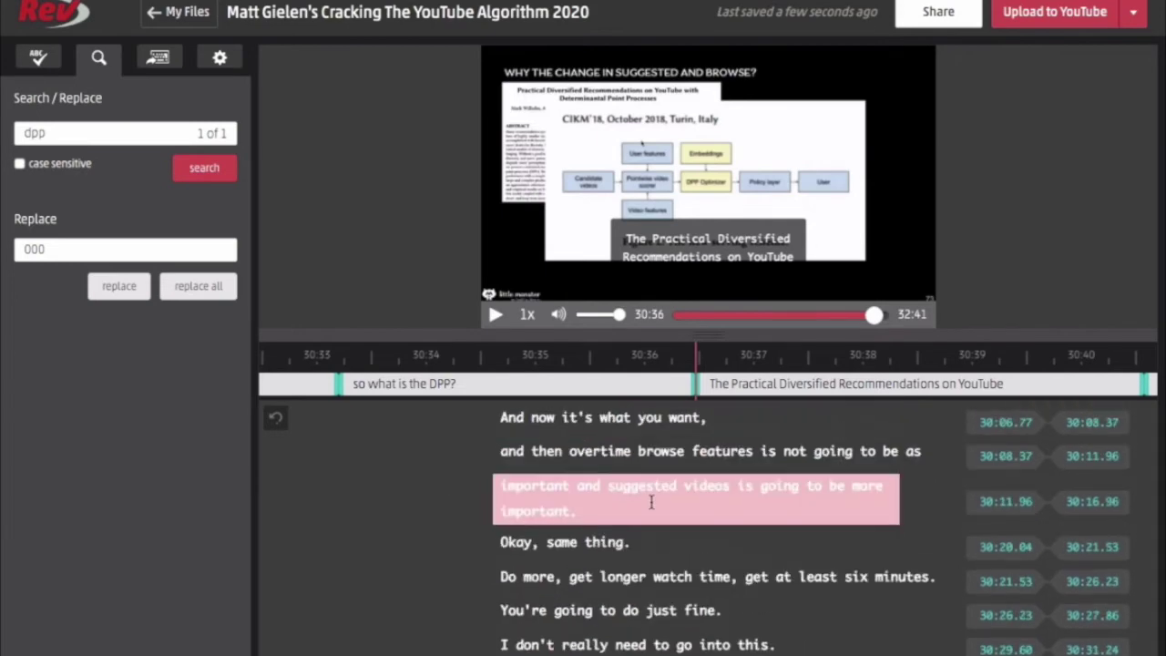
scroll(650, 502, up, 5)
Preview the captions at 27:35, 27:09 and 26:33, and go back to the lines introducing the latent cross
click(638, 446)
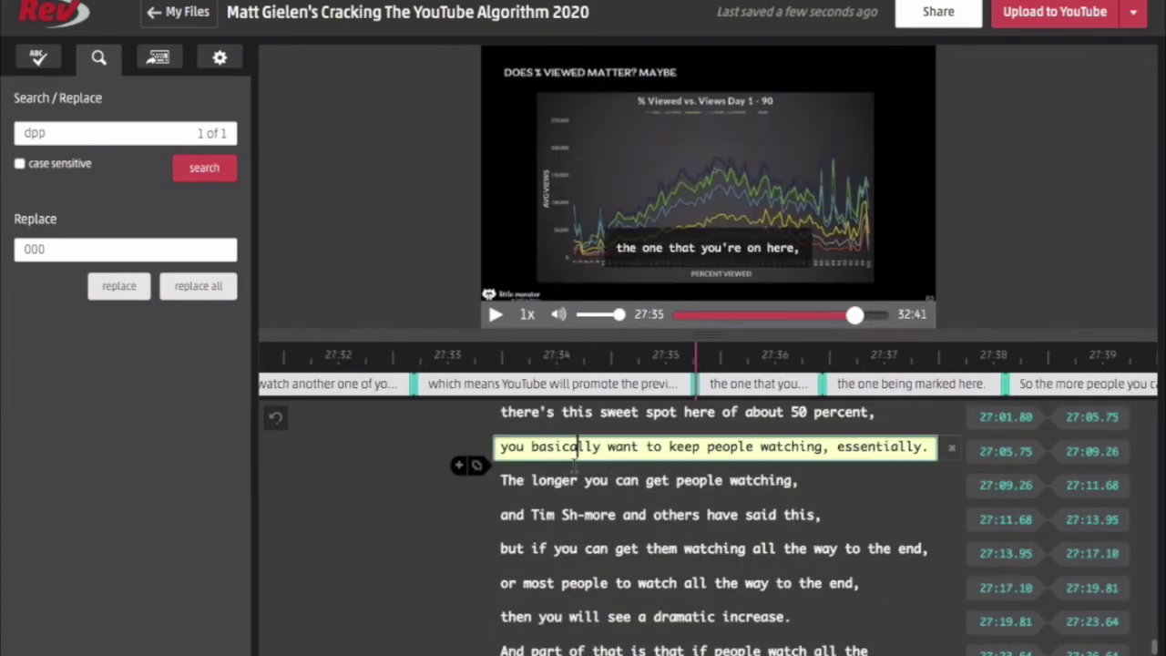
click(577, 480)
scroll(574, 501, up, 5)
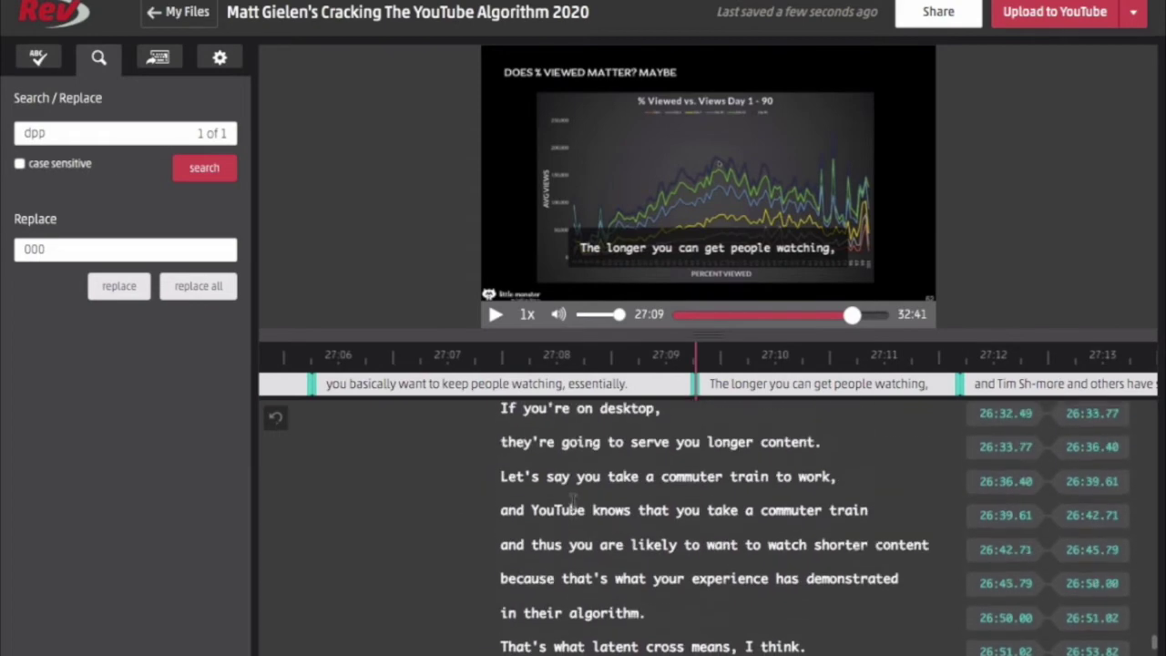
click(584, 442)
scroll(584, 443, up, 2)
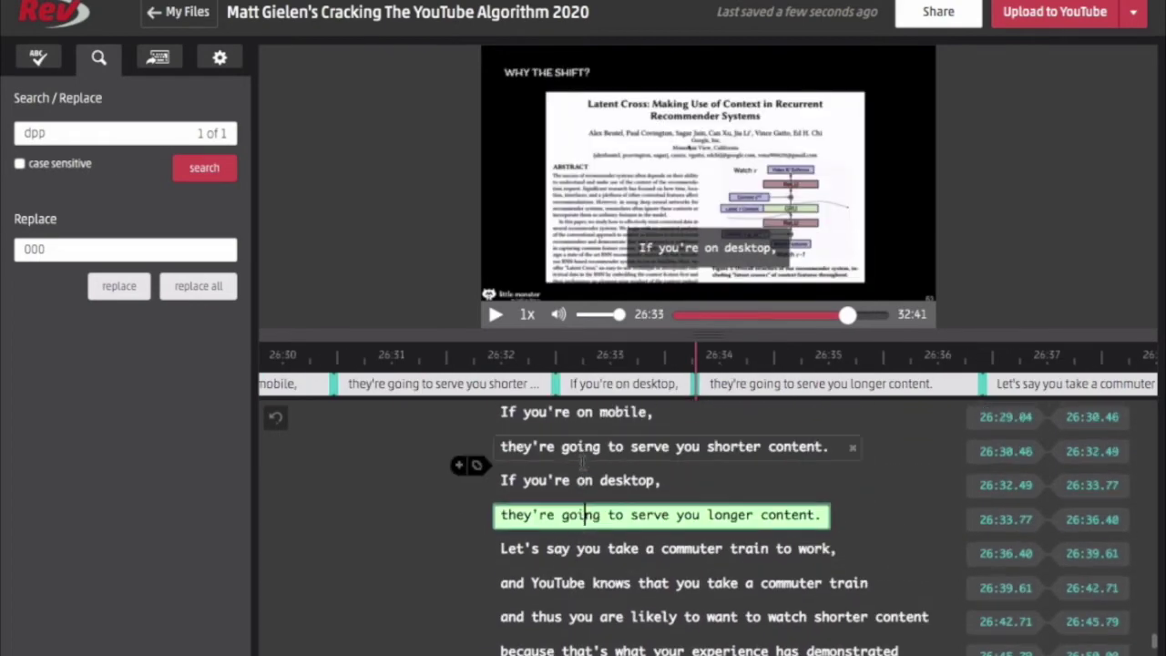
scroll(584, 466, up, 3)
scroll(583, 466, up, 3)
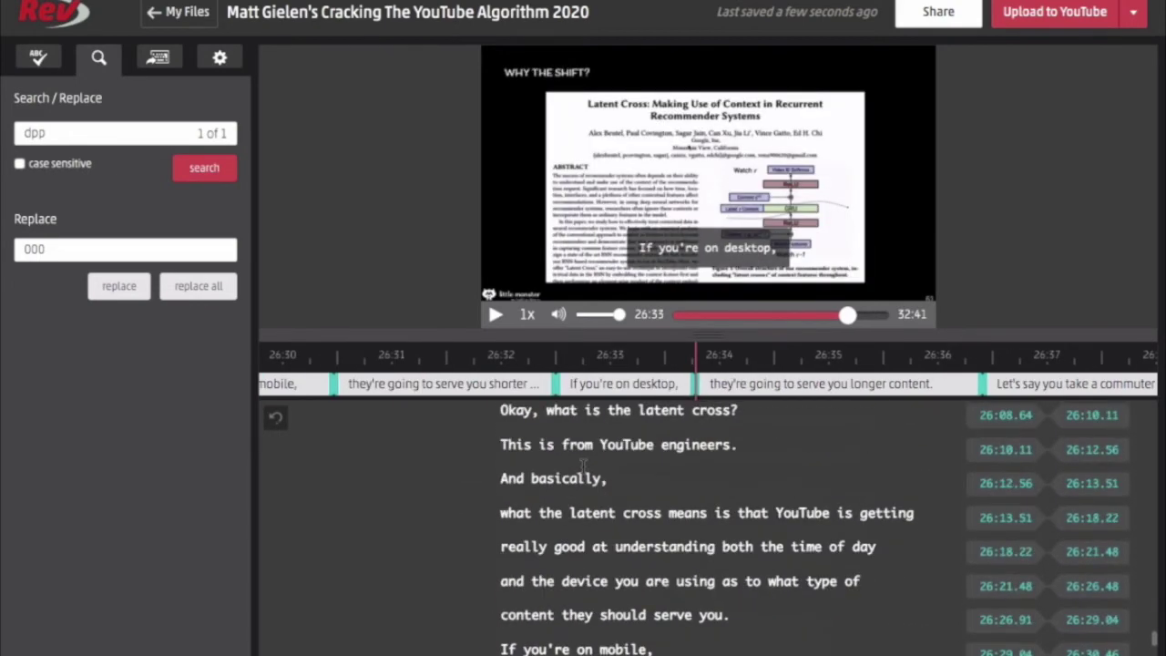
Change "latent cross" to "Latent Cross" in quotation marks in the captions at 26:13 and 26:08
click(574, 544)
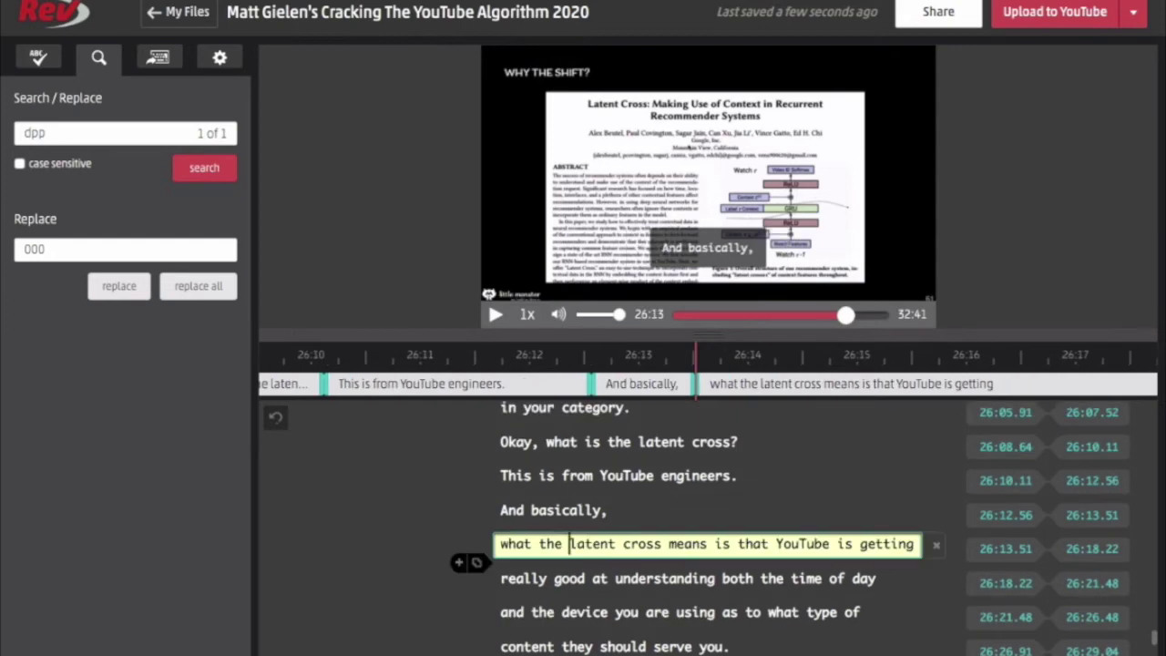
text(")
key(BackSpace)
text(L)
key(Right)
key(Right)
key(Right)
key(Right)
key(Right)
key(Right)
key(Right)
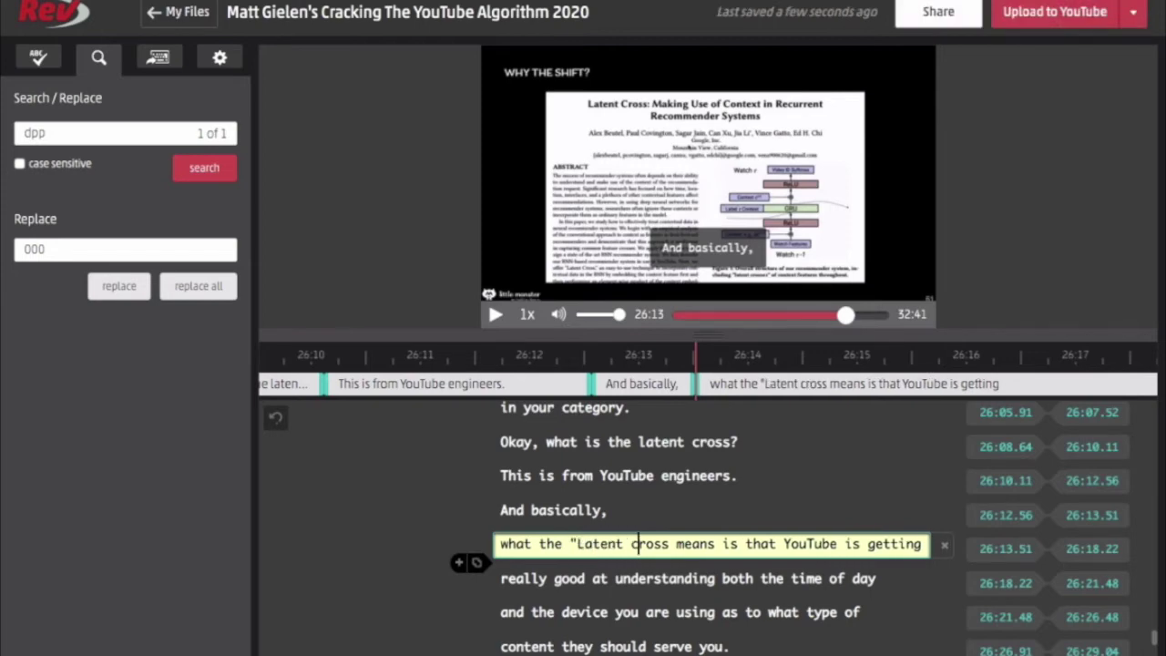
key(BackSpace)
text(C)
key(Right)
key(Right)
key(Right)
text(")
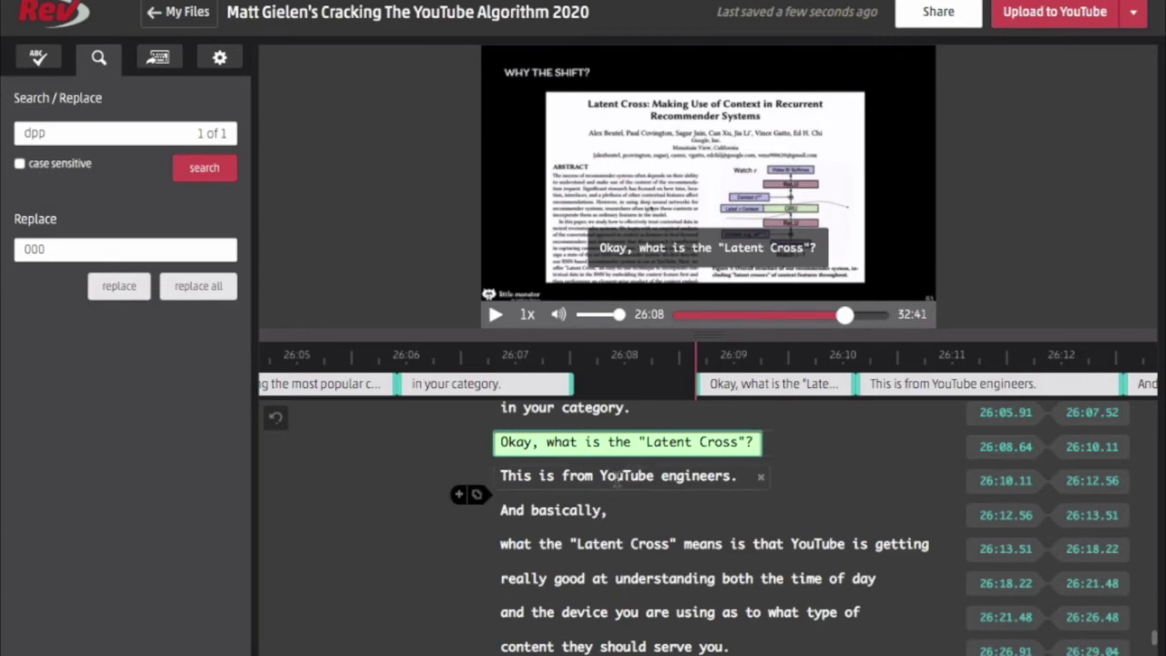
Review the captions around 26:10, and search the captions for "determinan"
click(616, 478)
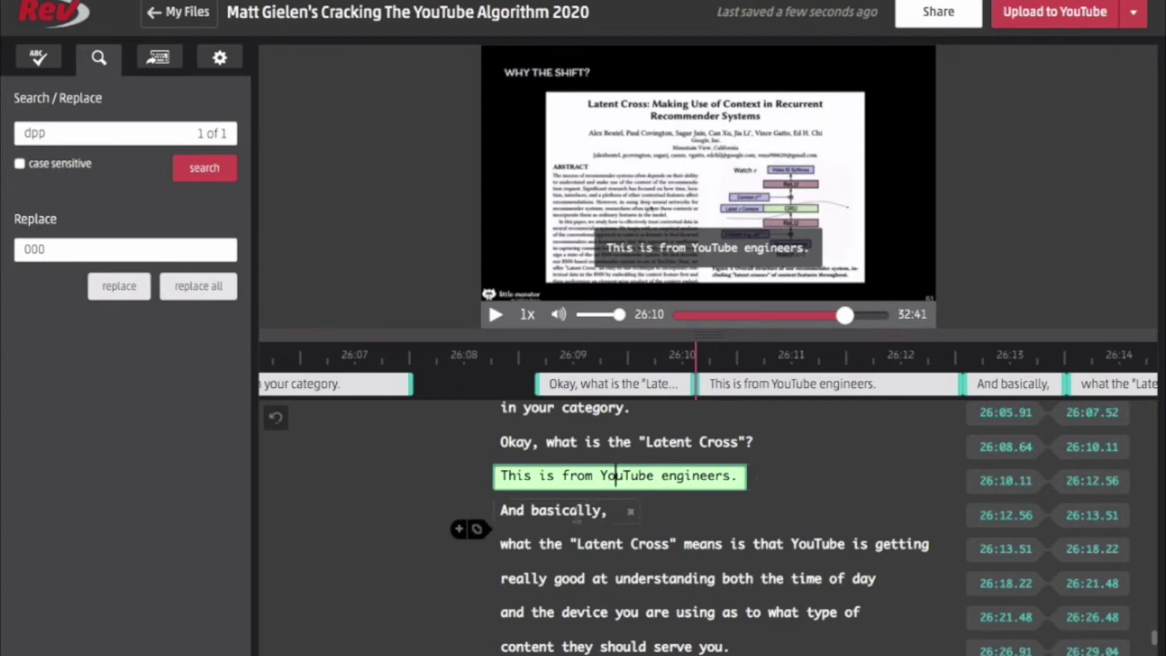
click(577, 513)
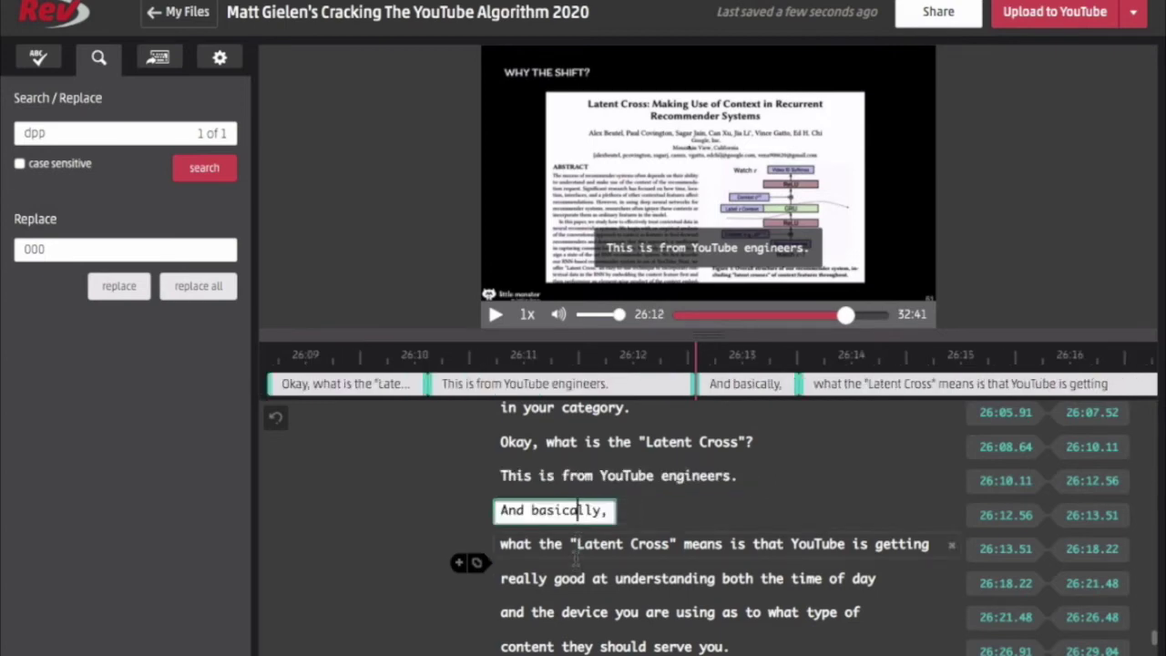
scroll(576, 557, down, 3)
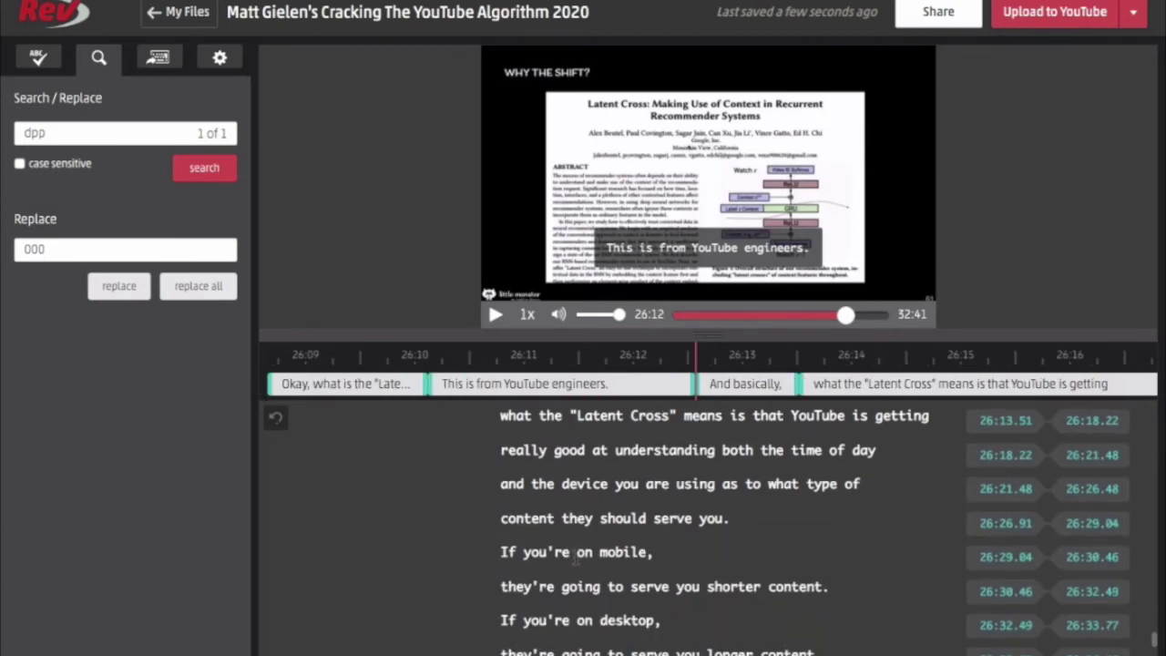
scroll(575, 562, up, 6)
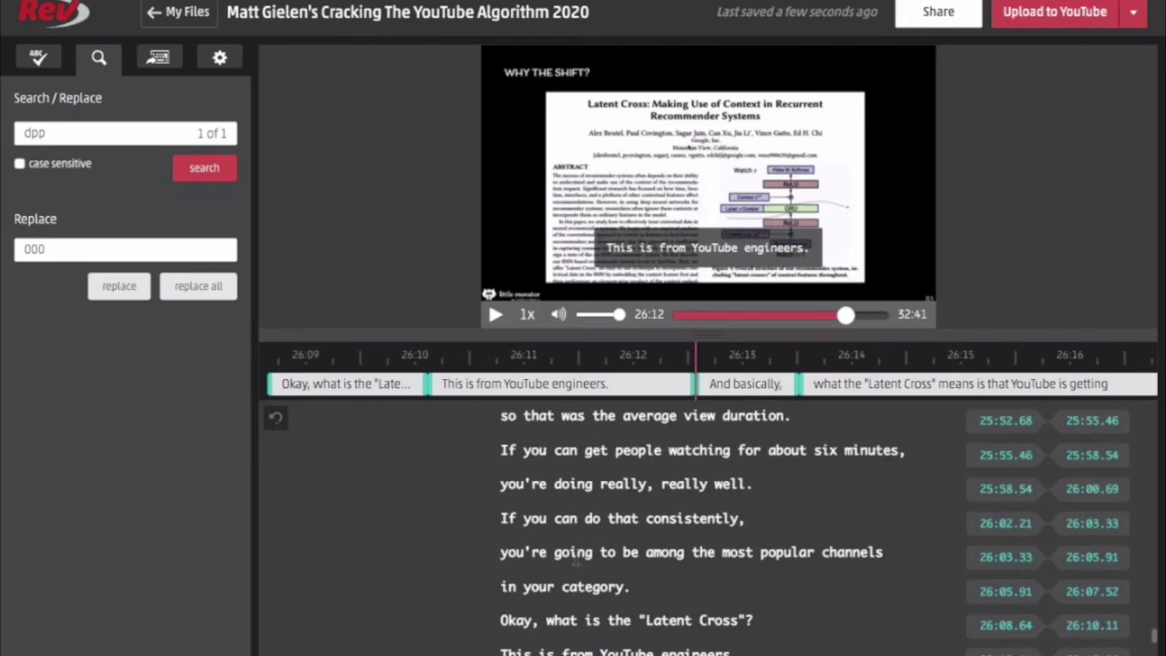
scroll(576, 562, up, 3)
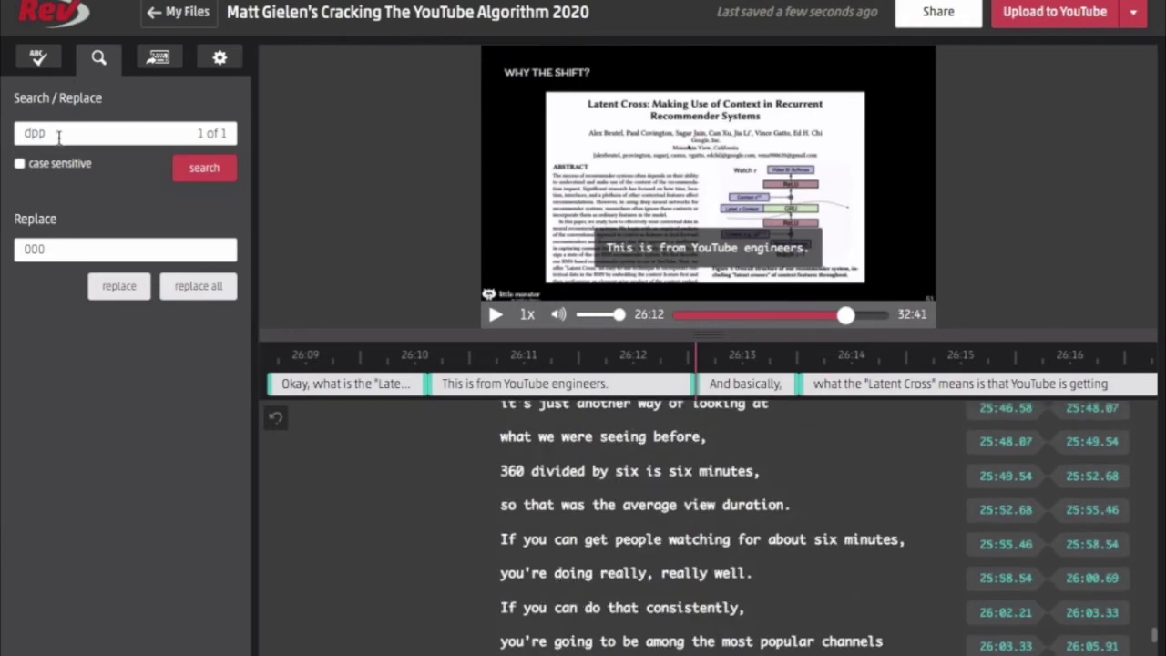
click(58, 133)
key(Return)
double_click(57, 133)
text(determin)
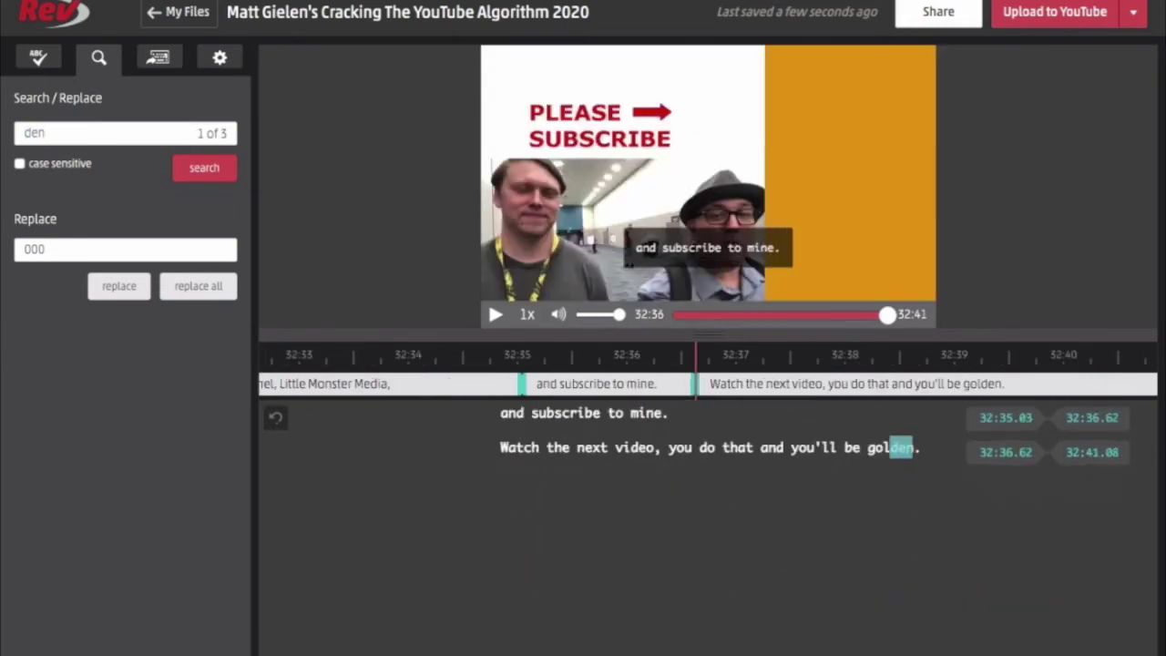
text(an)
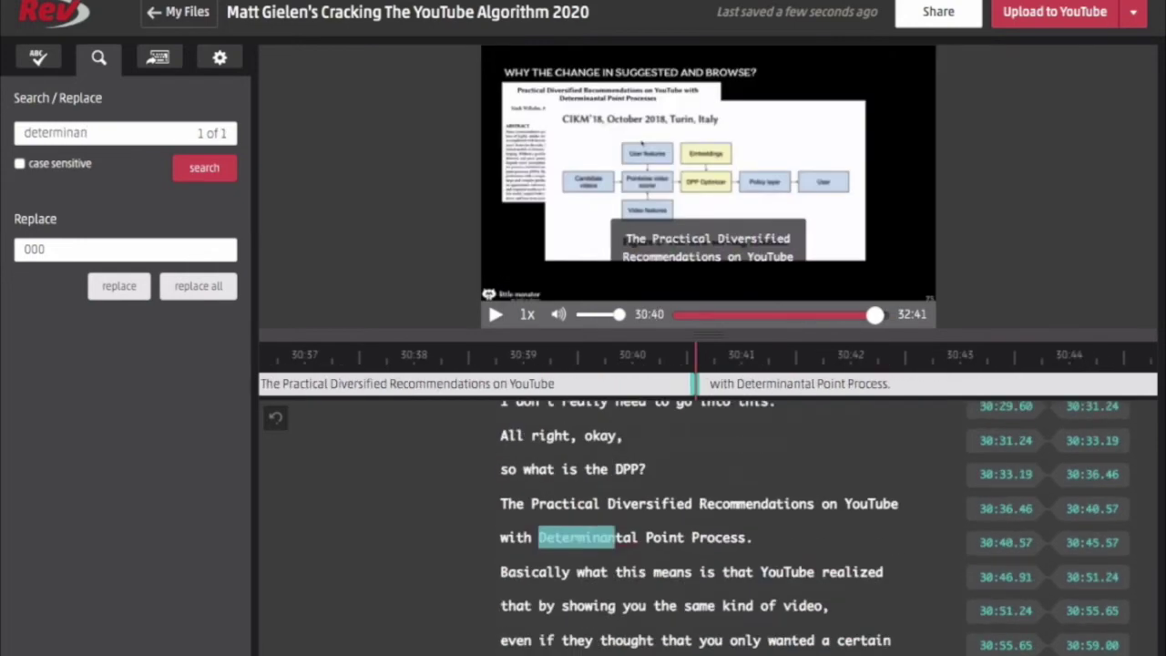
Insert an opening quotation mark before "Practical" in the 30:36 caption, and place the cursor at the end of "with Determinantal Point Process."
click(509, 504)
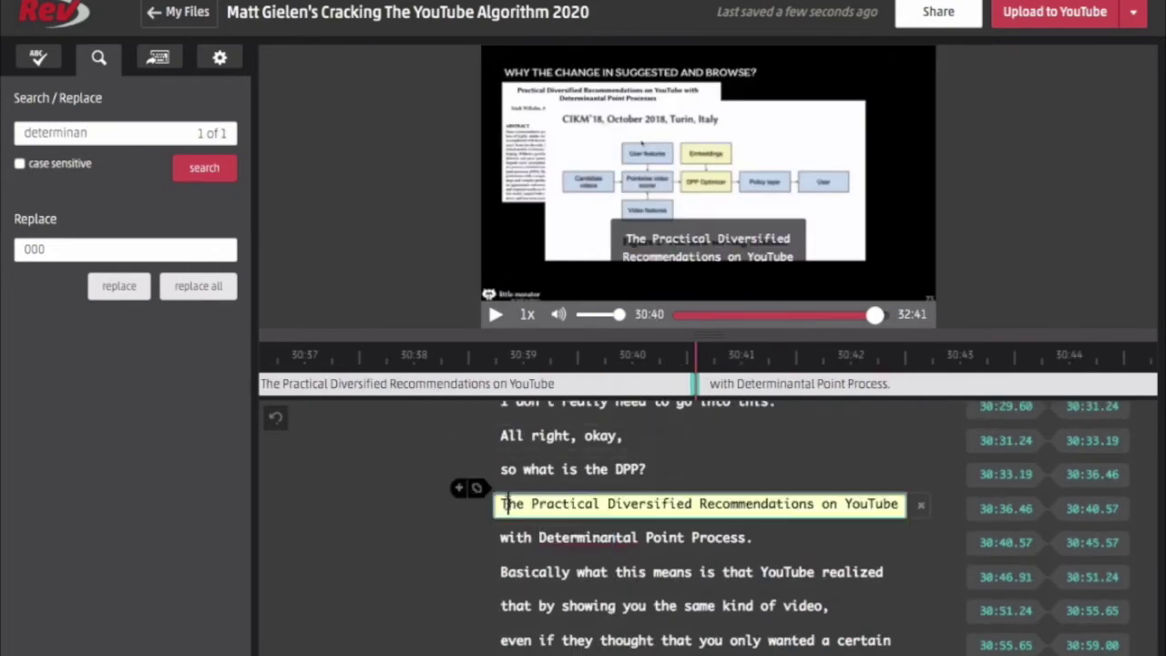
text(")
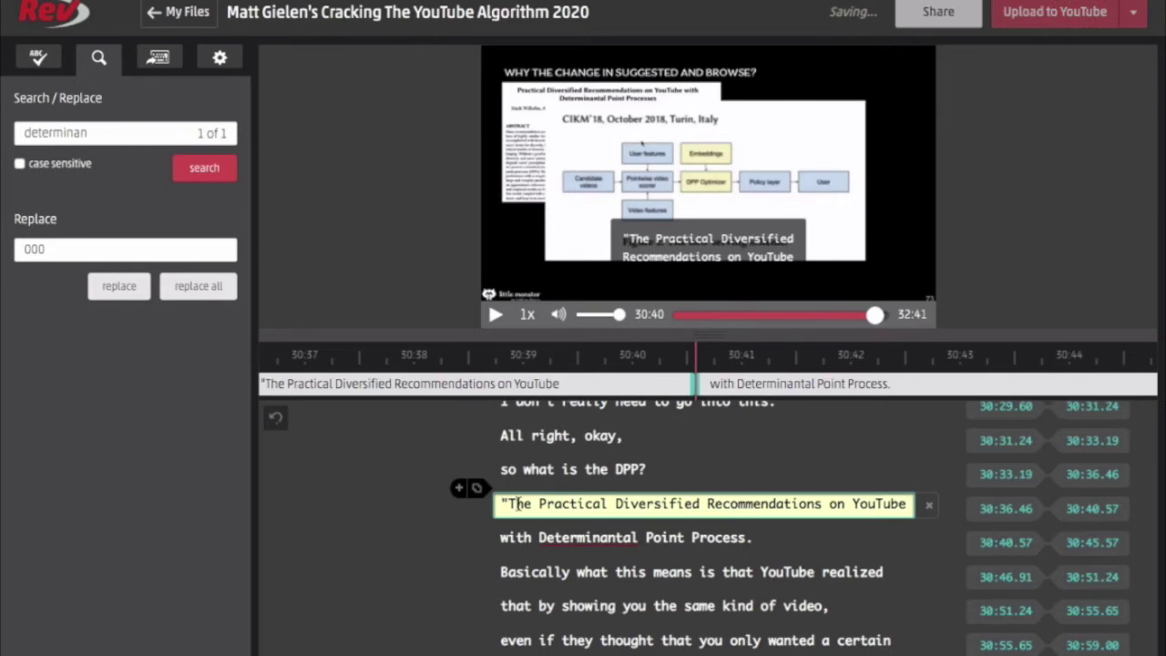
key(BackSpace)
key(Right)
key(Right)
key(Right)
key(Right)
text(")
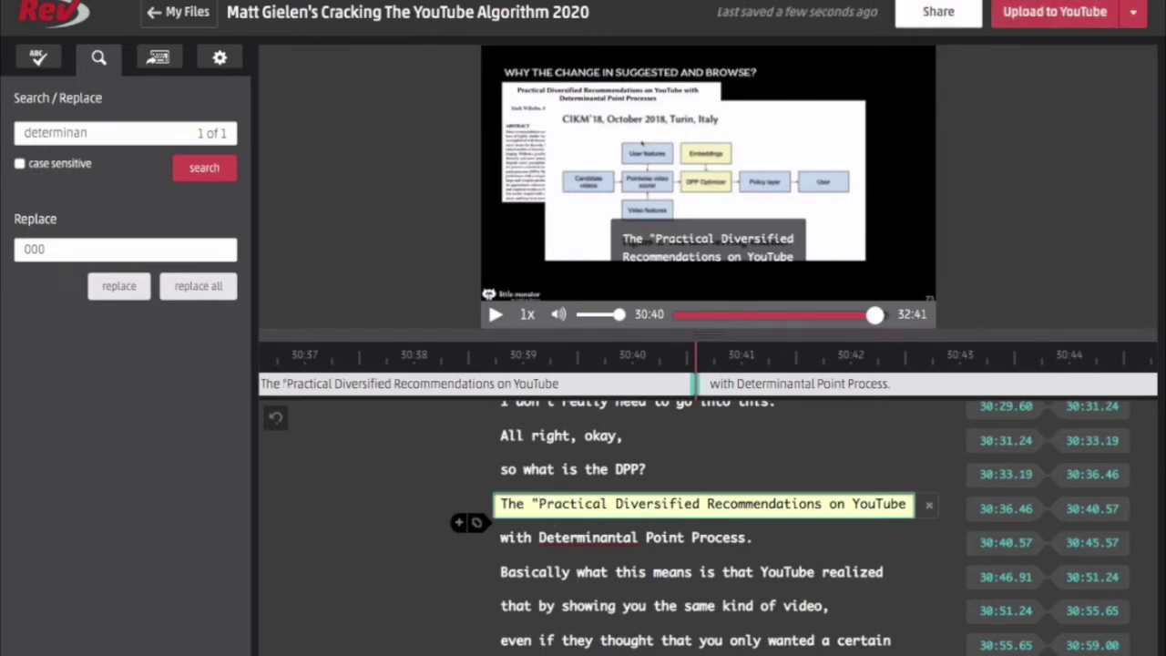
click(745, 538)
key(Right)
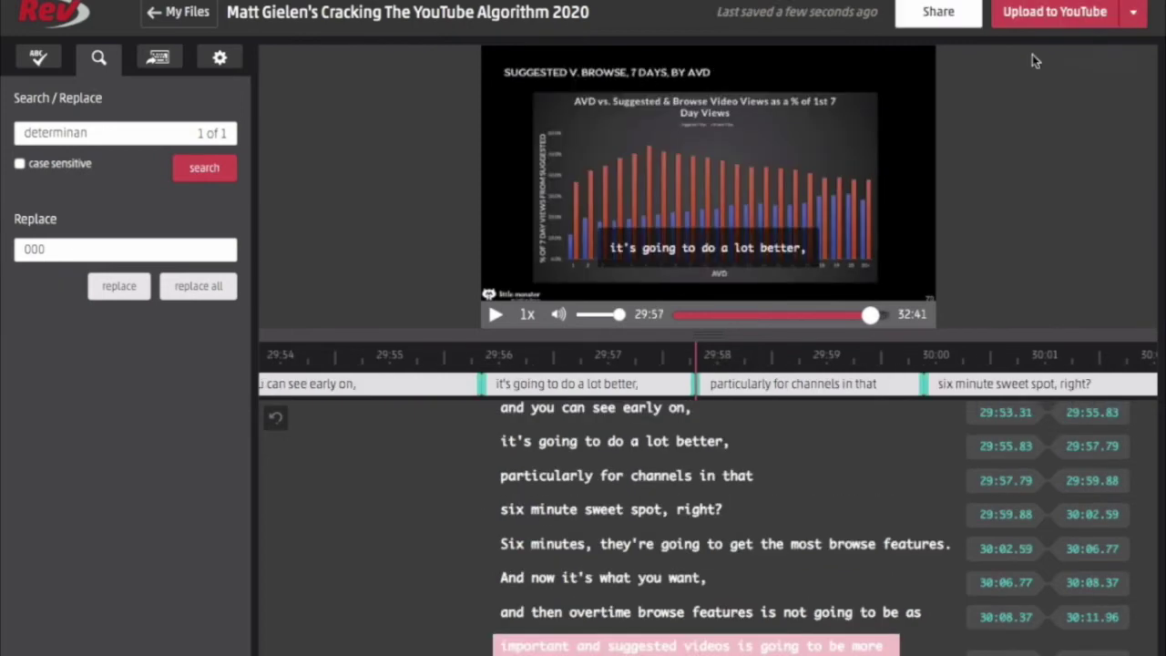
Upload the edited captions to YouTube, overwriting the previously delivered caption groups, and look through the Rev order email
click(1045, 22)
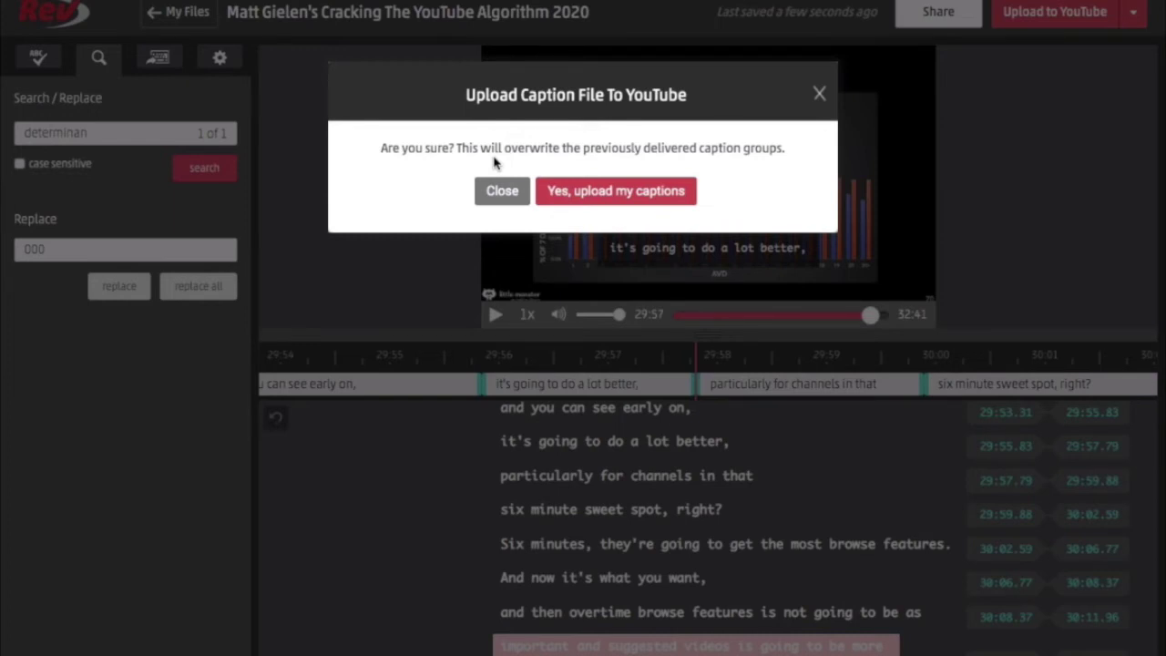
click(576, 193)
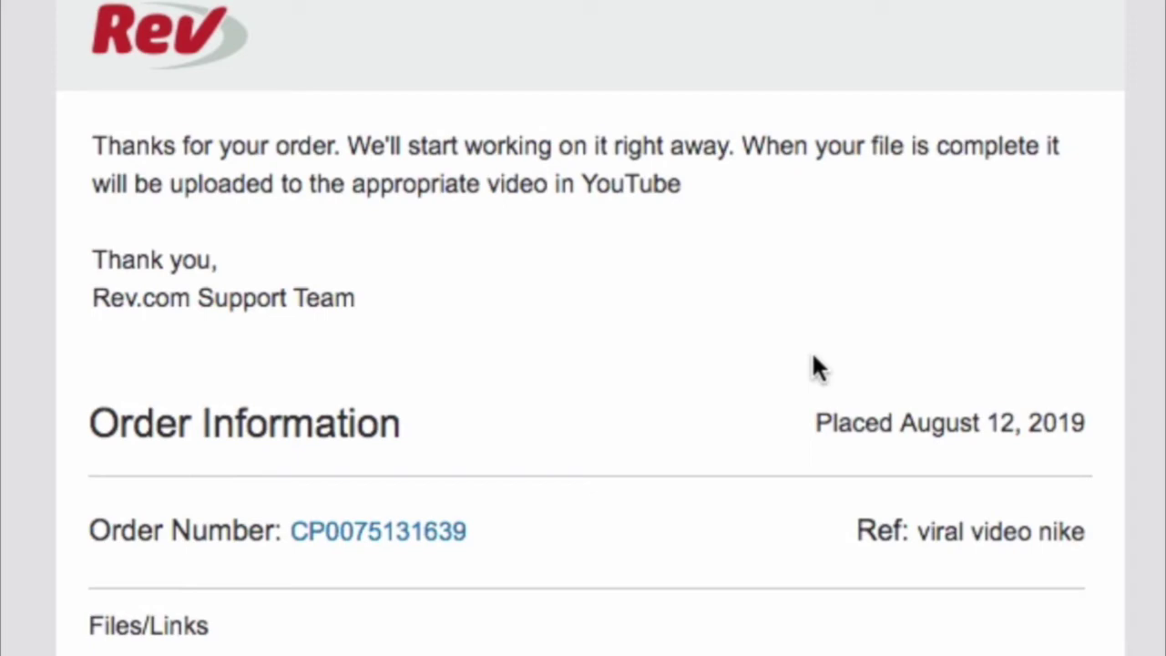
scroll(813, 359, down, 3)
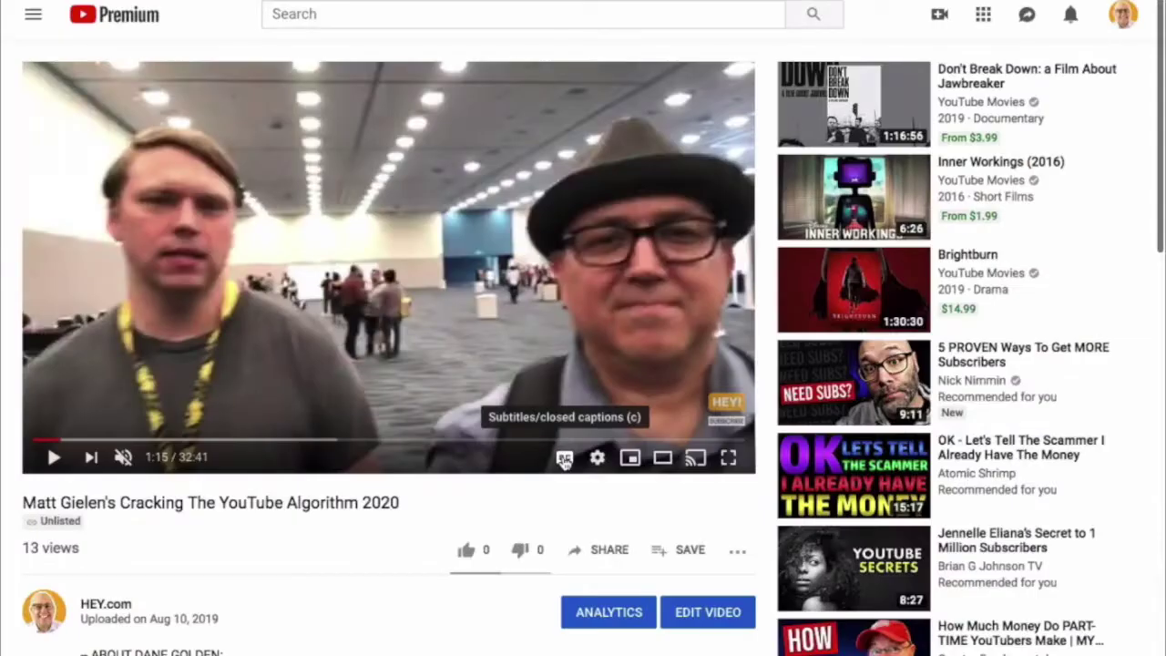
Switch to the video on YouTube, turn on its closed captions and play it to check them
click(564, 457)
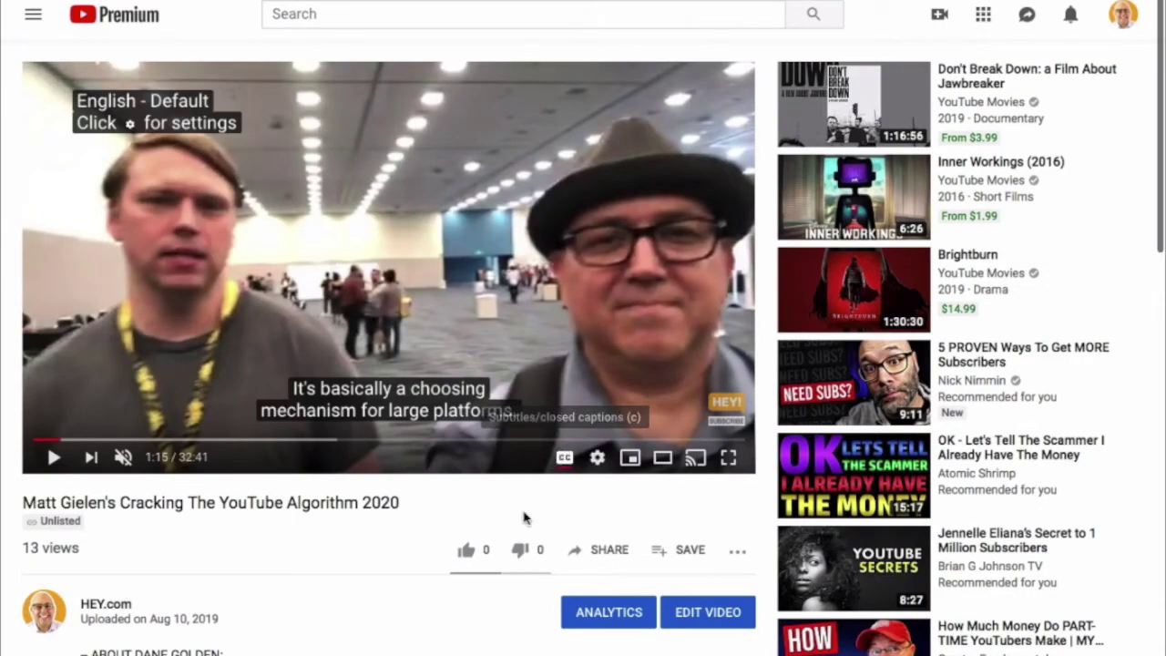
key(space)
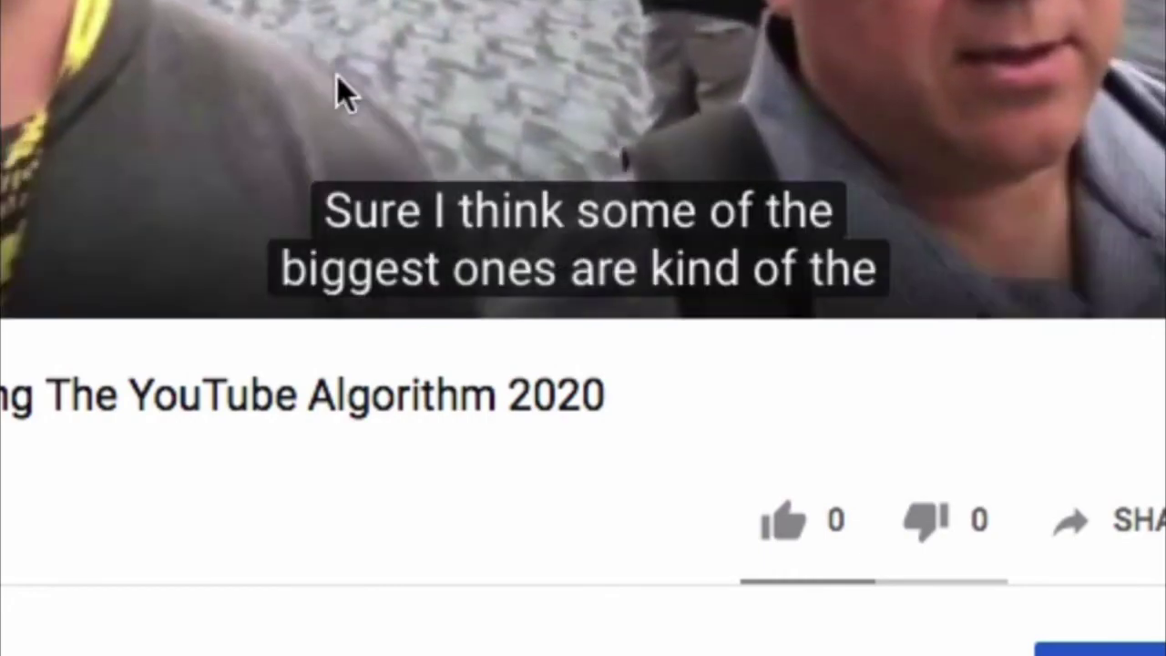
mouse_move(340, 70)
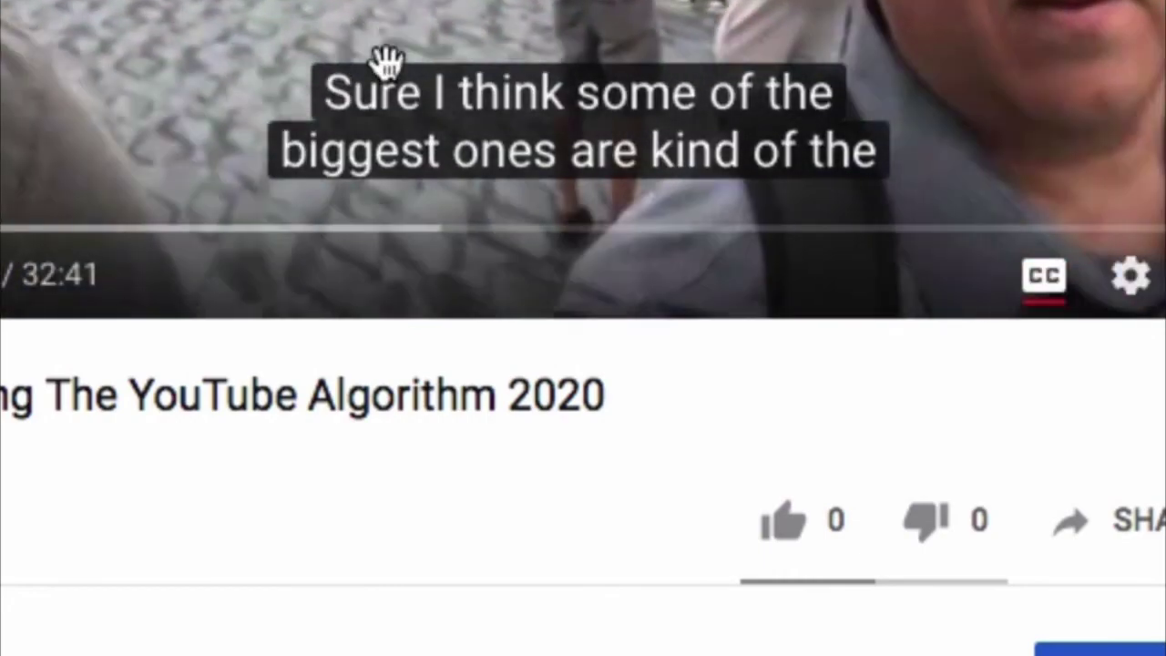
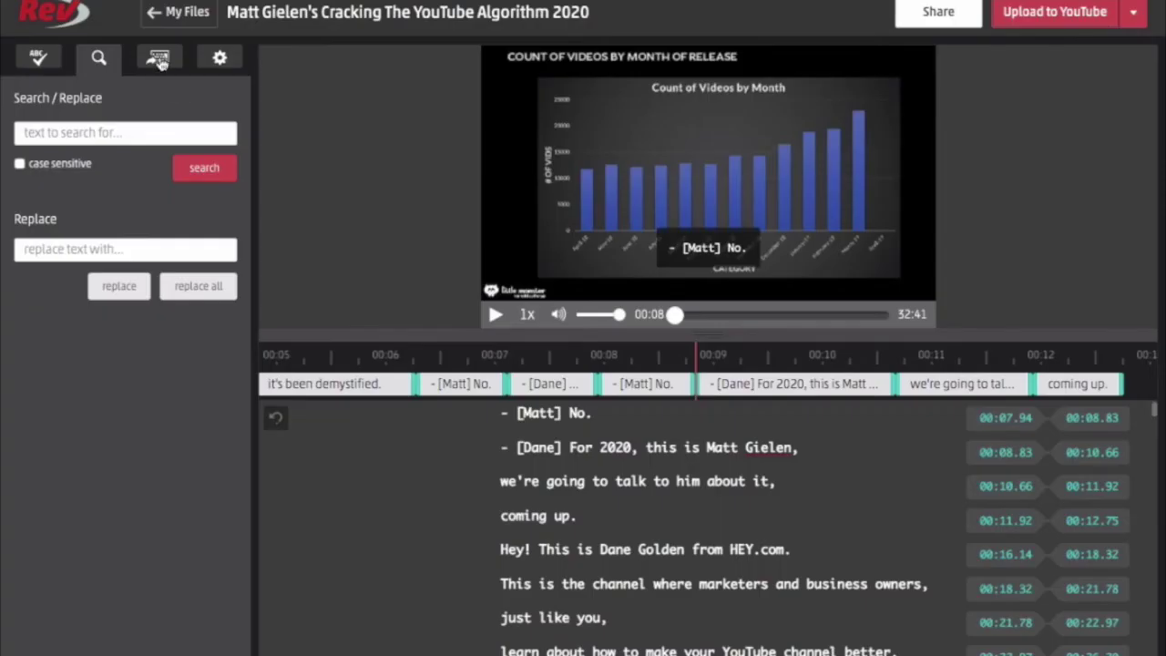
Look over the caption editor's spellcheck and keyboard shortcuts, and display the caption file tools
click(37, 57)
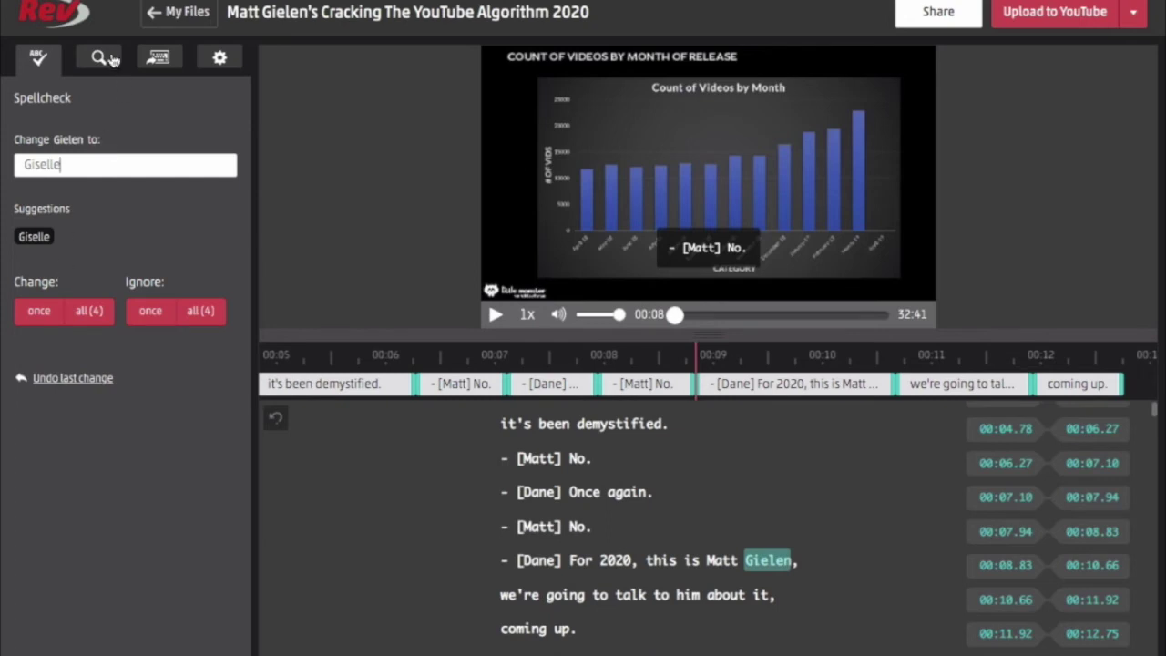
click(148, 62)
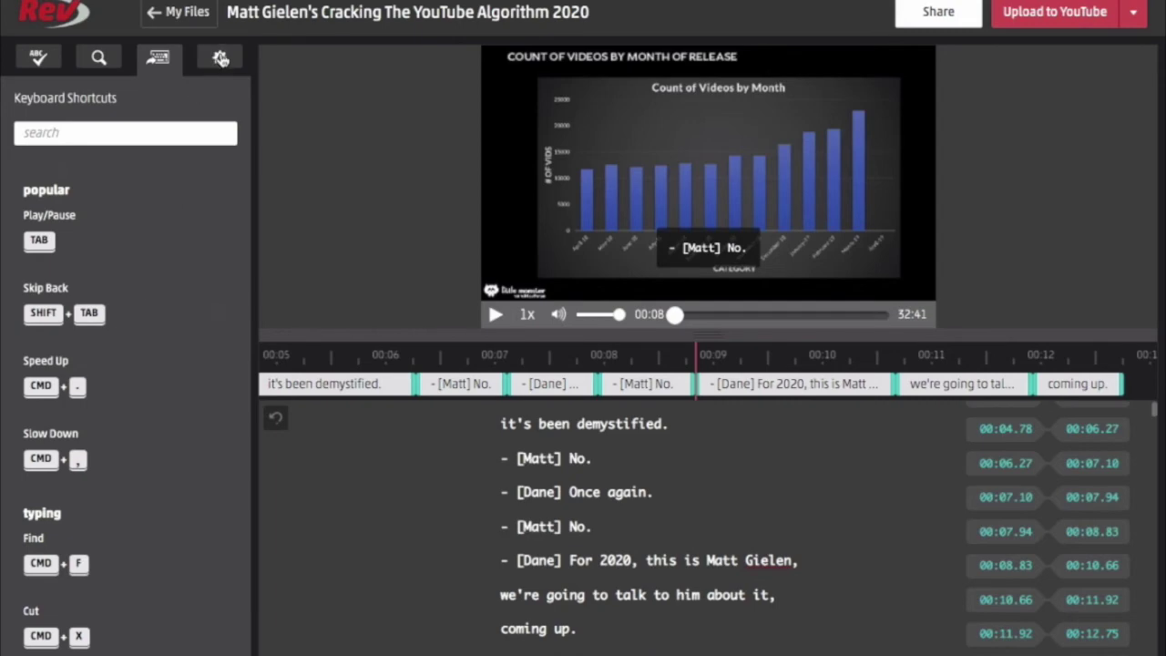
click(219, 57)
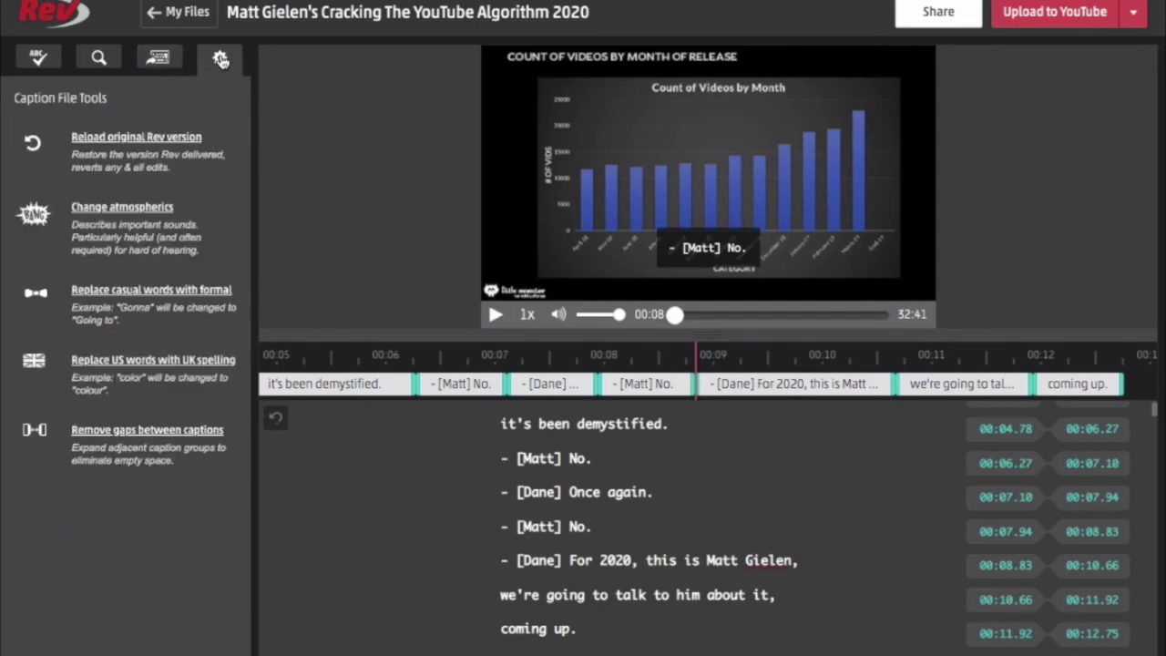
Examine the caption file tools for reloading the original version, atmospherics, formal wording, UK spelling and caption gaps, cancelling the changes offered
click(169, 139)
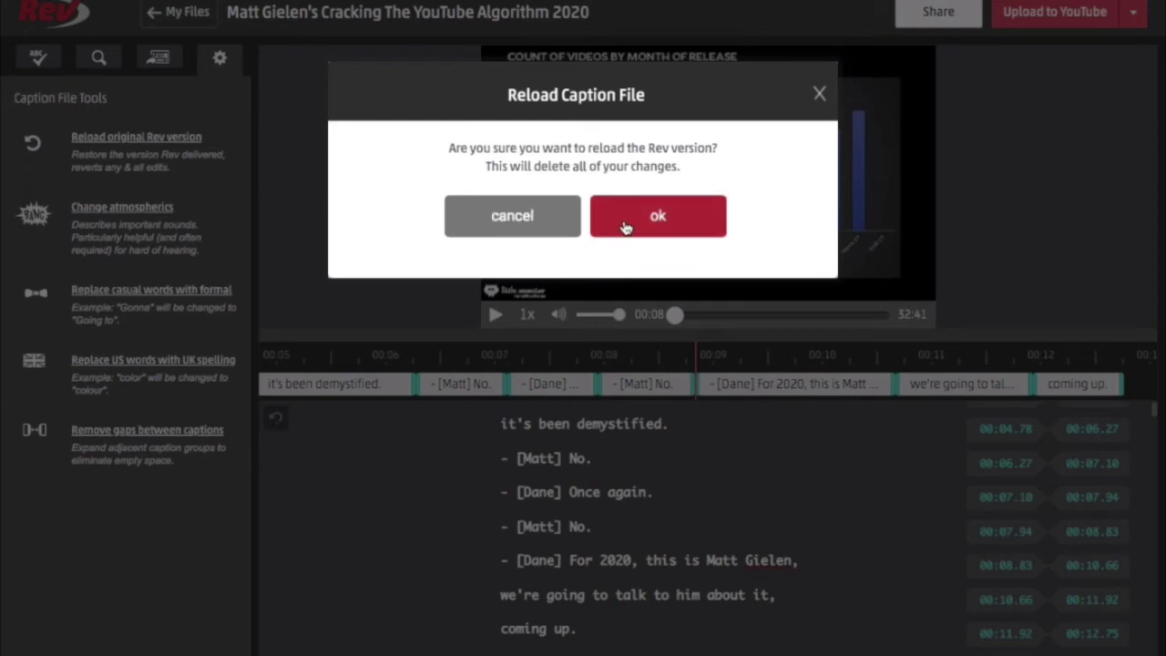
click(510, 228)
click(122, 210)
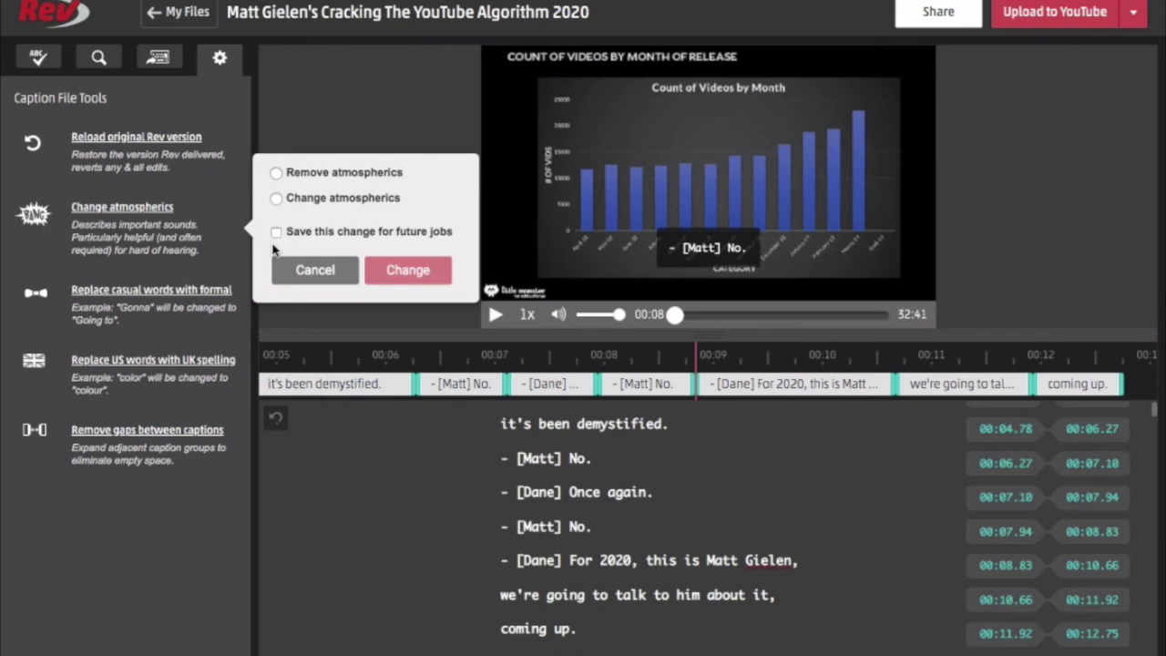
click(169, 291)
click(168, 291)
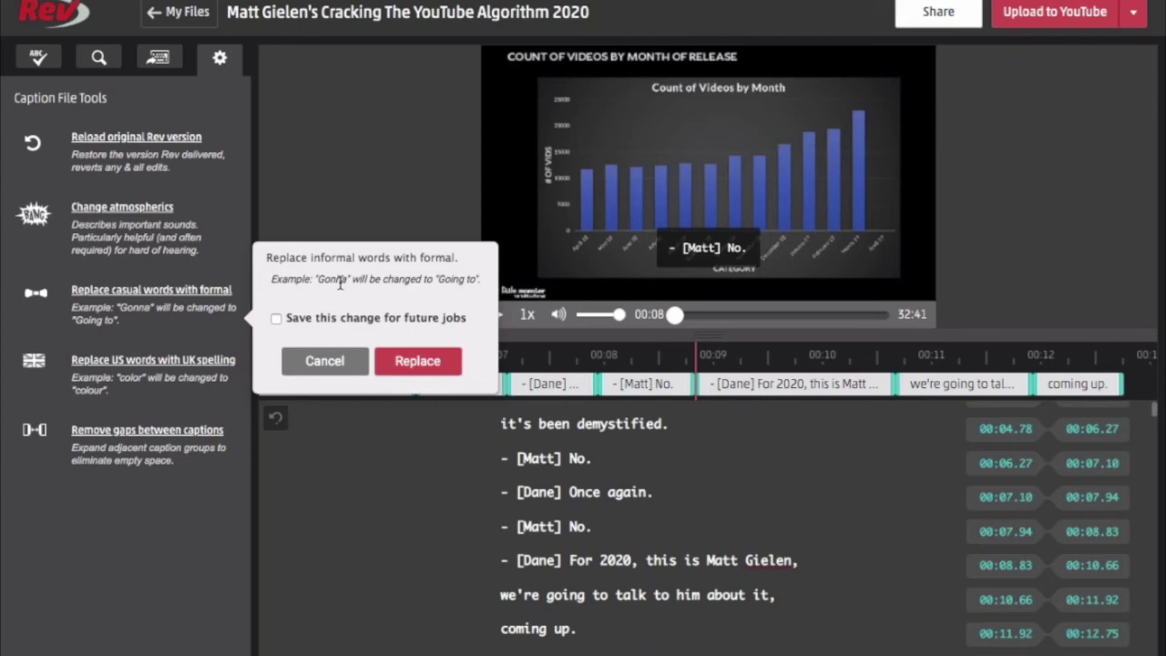
click(304, 360)
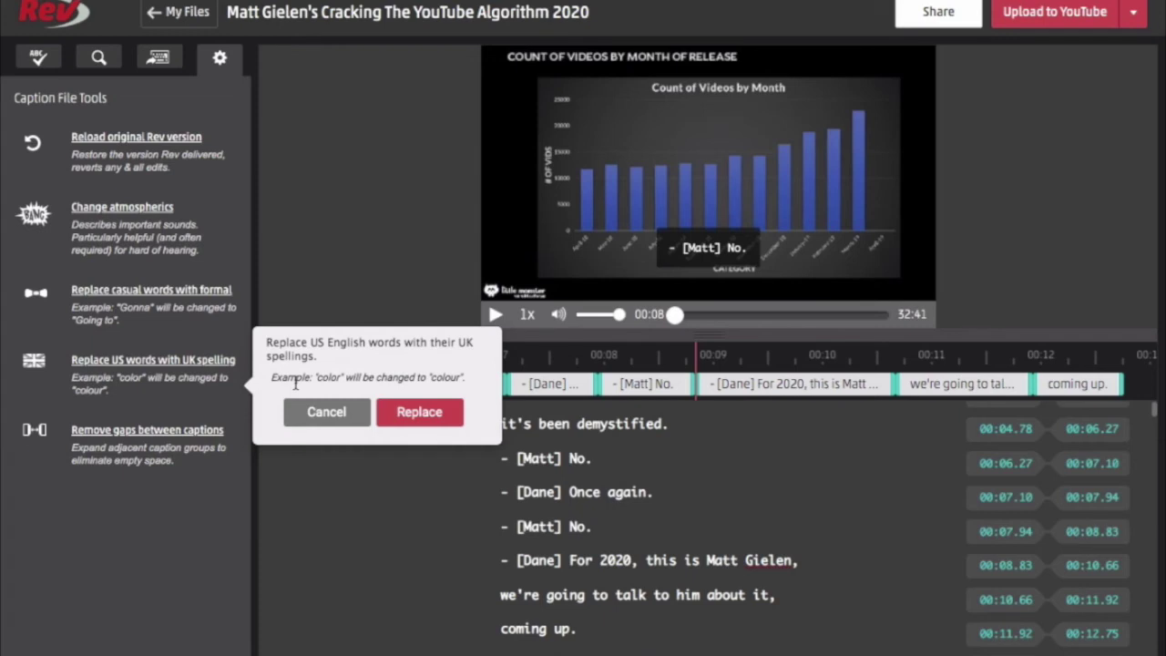
click(312, 417)
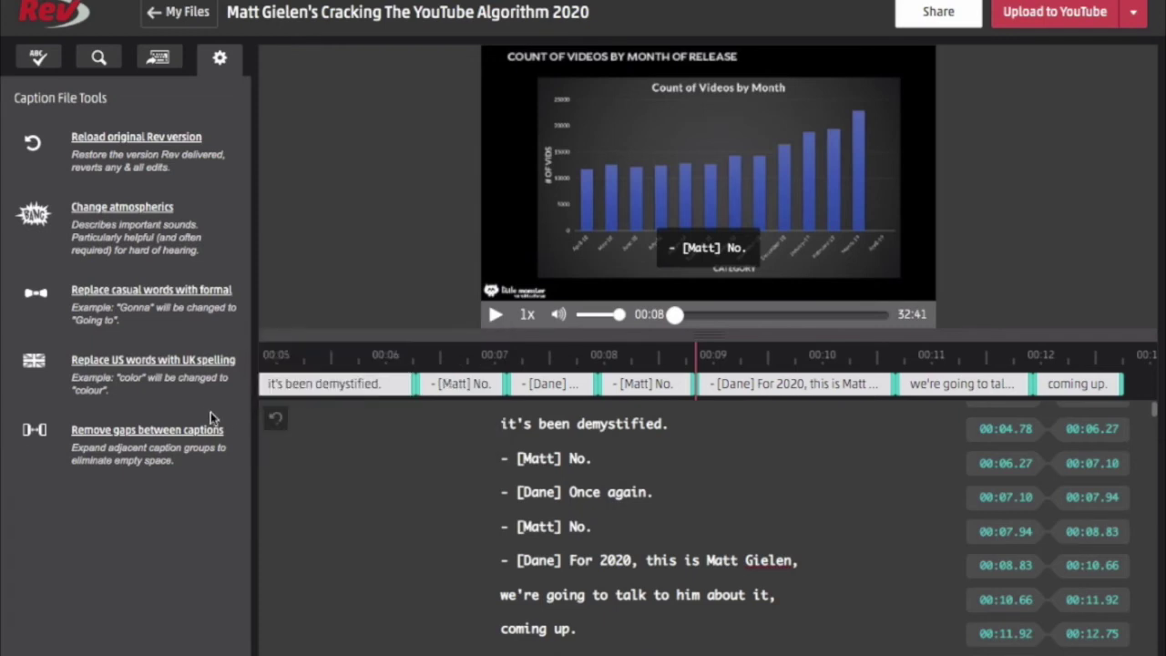
click(186, 431)
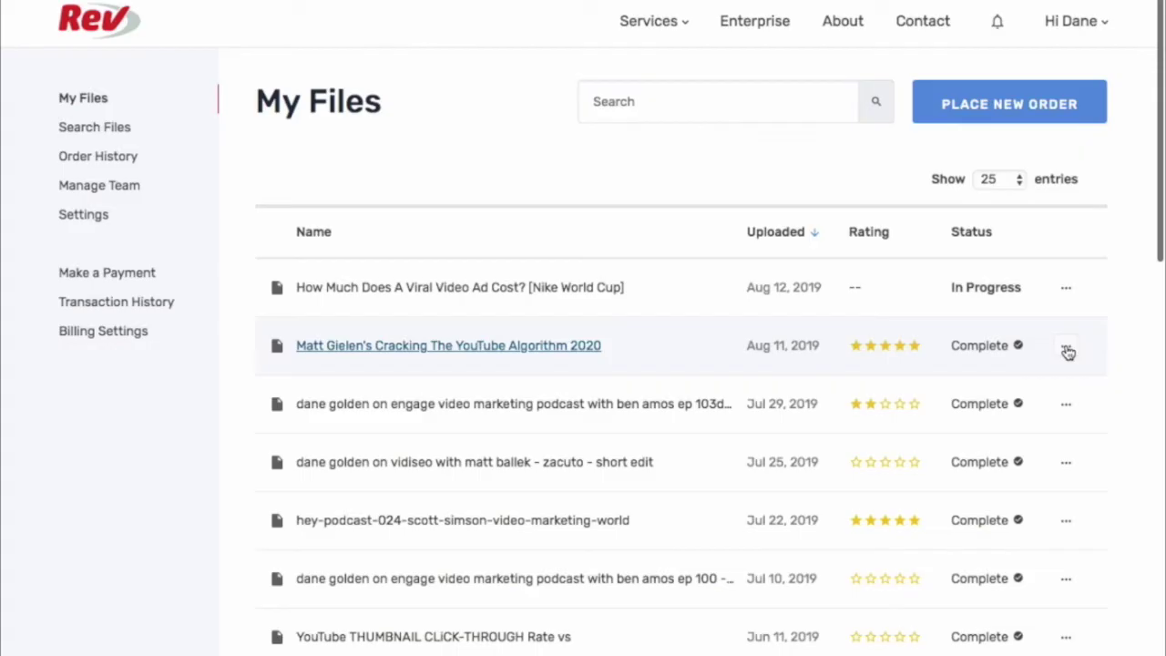
Open the download options for the "Cracking The YouTube Algorithm 2020" file and choose Transcript (.txt) instead of SubRip (.srt)
click(1066, 347)
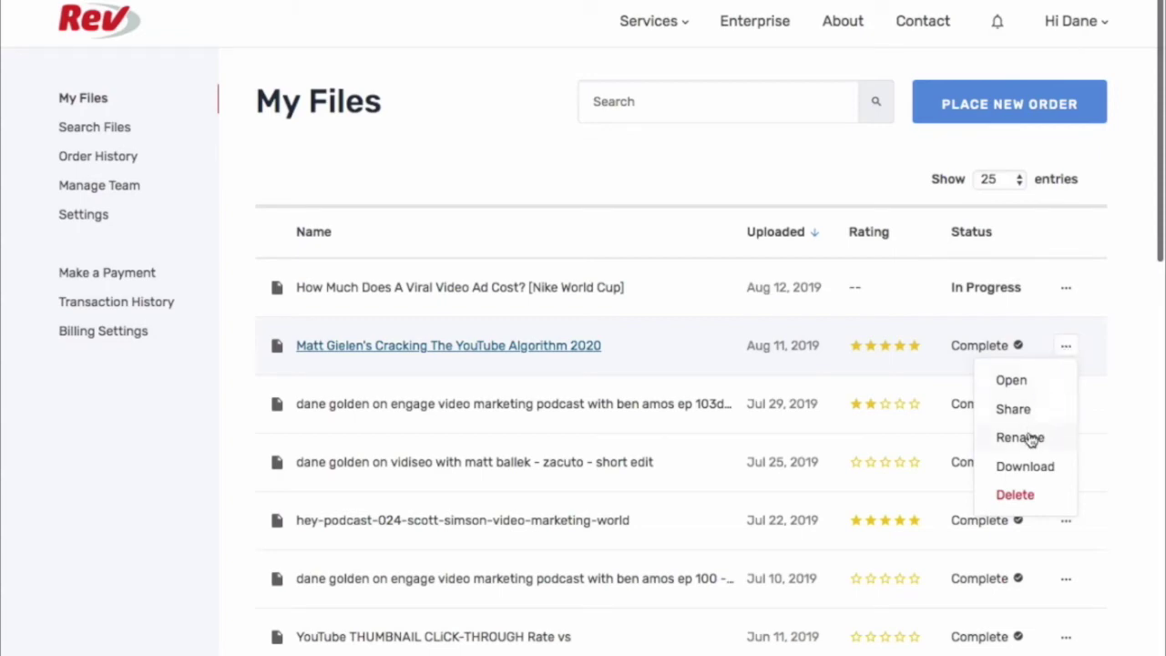
click(1020, 467)
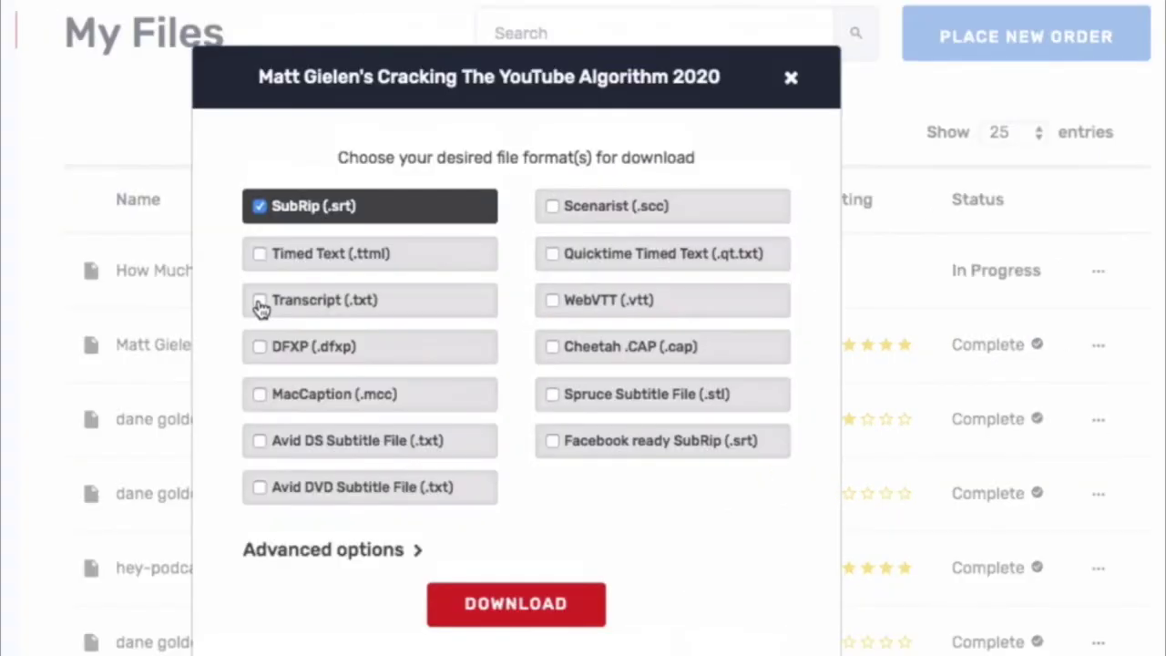
click(259, 303)
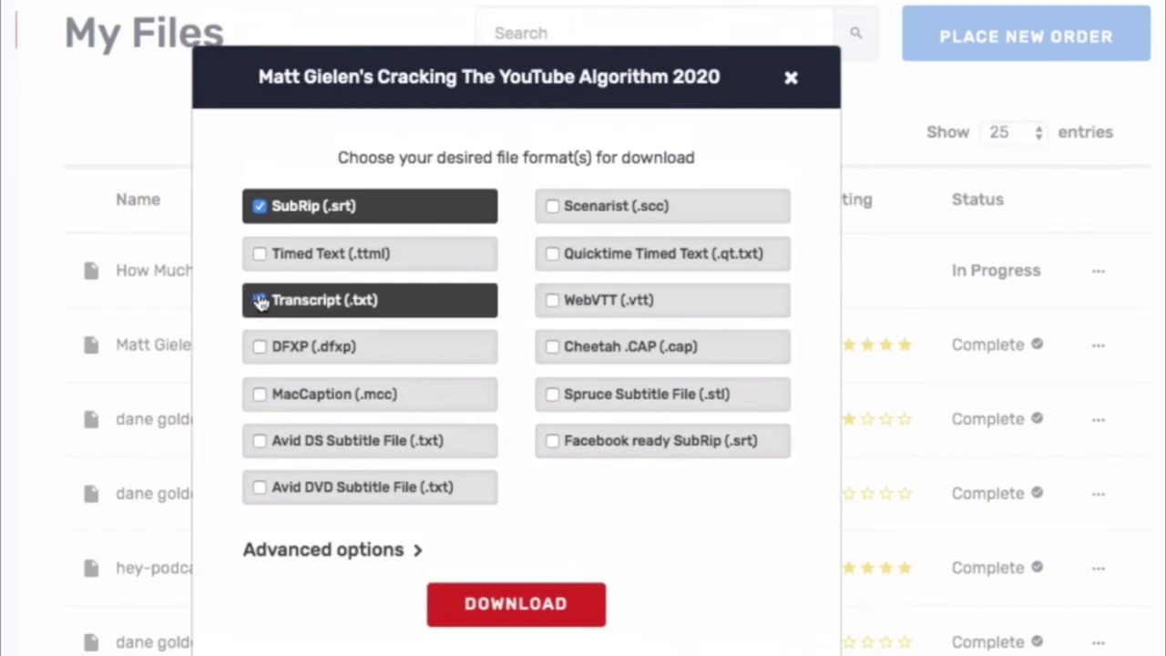
click(259, 218)
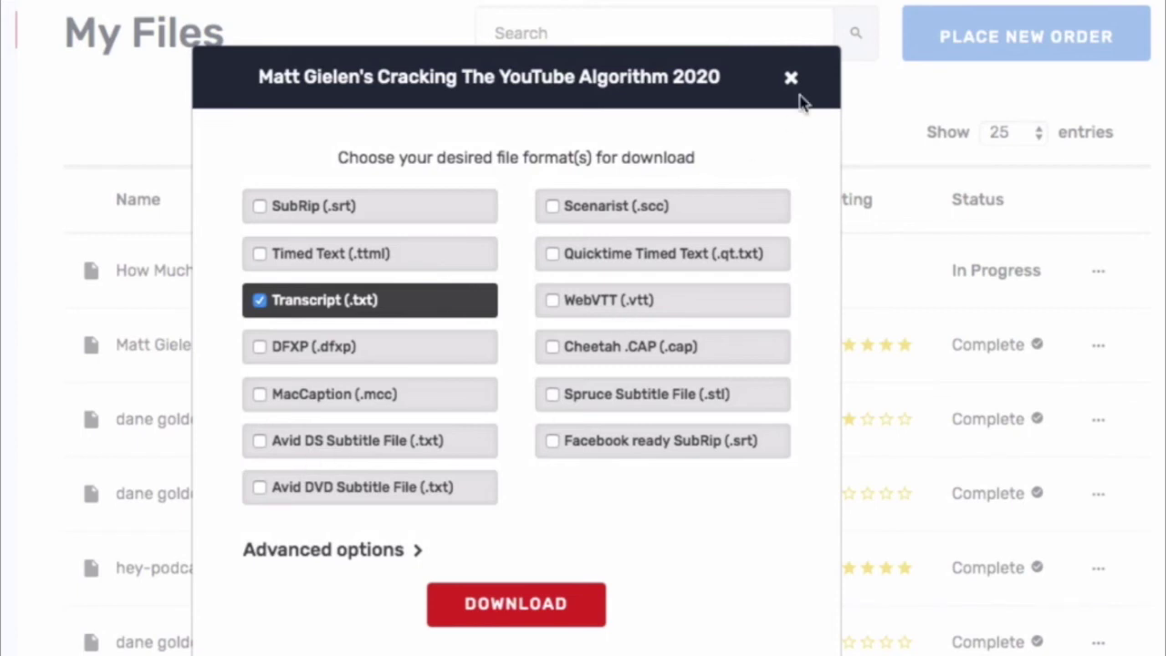
Switch the download format back to SubRip (.srt), view the advanced start-time options and close the dialog without downloading
click(310, 207)
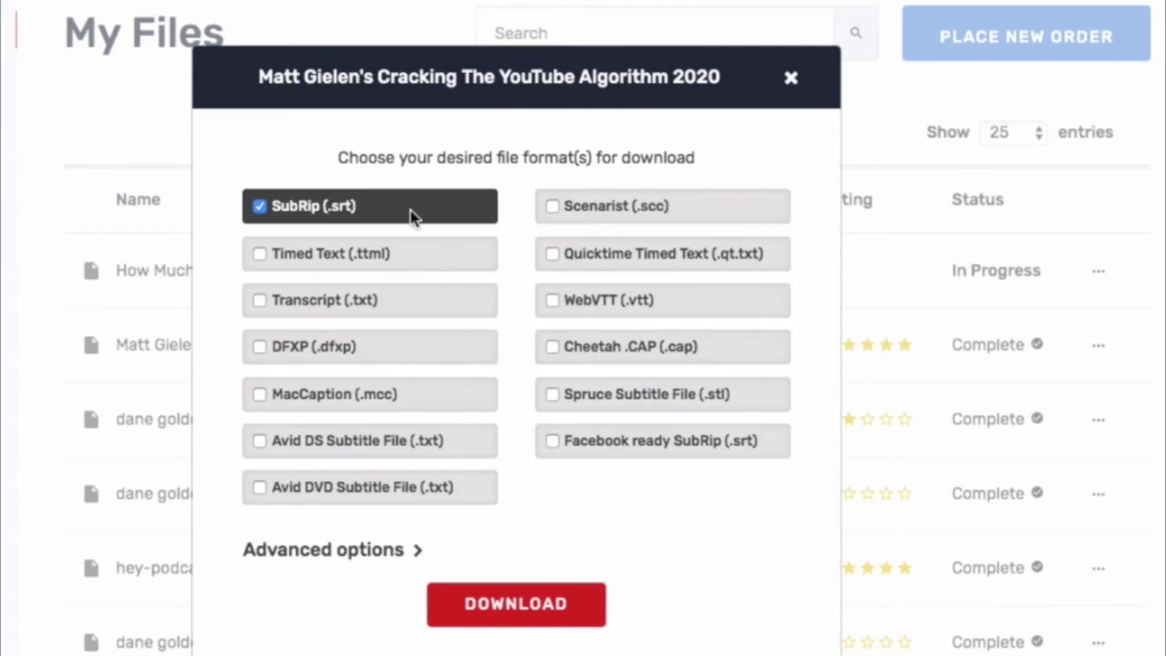
click(359, 554)
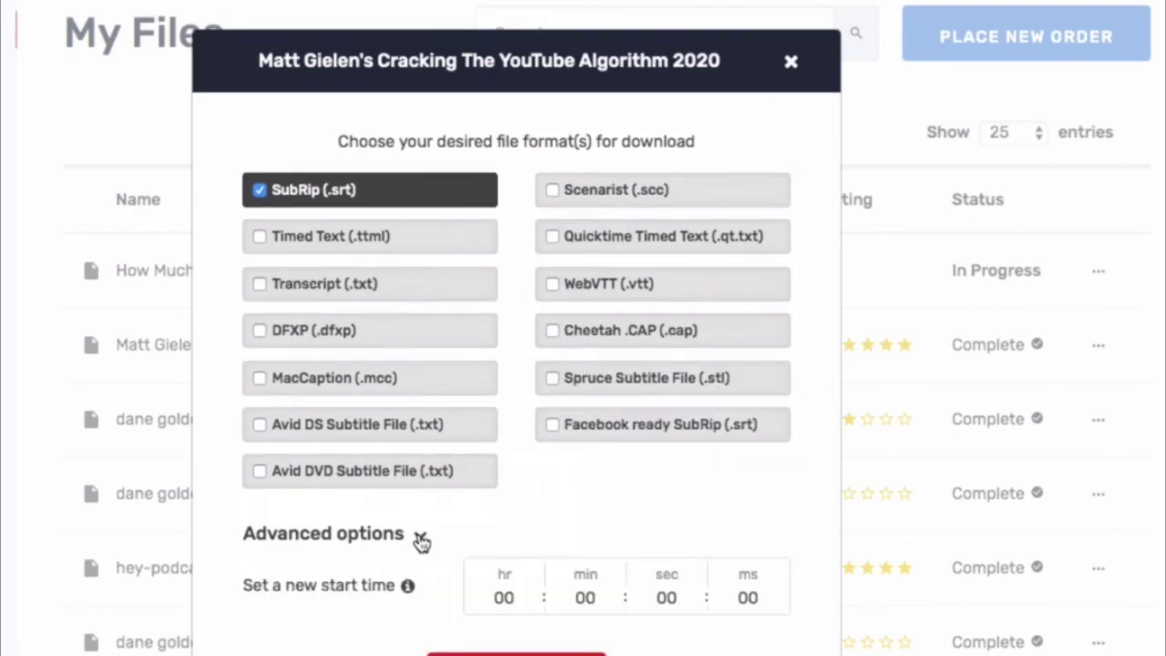
click(421, 541)
key(Escape)
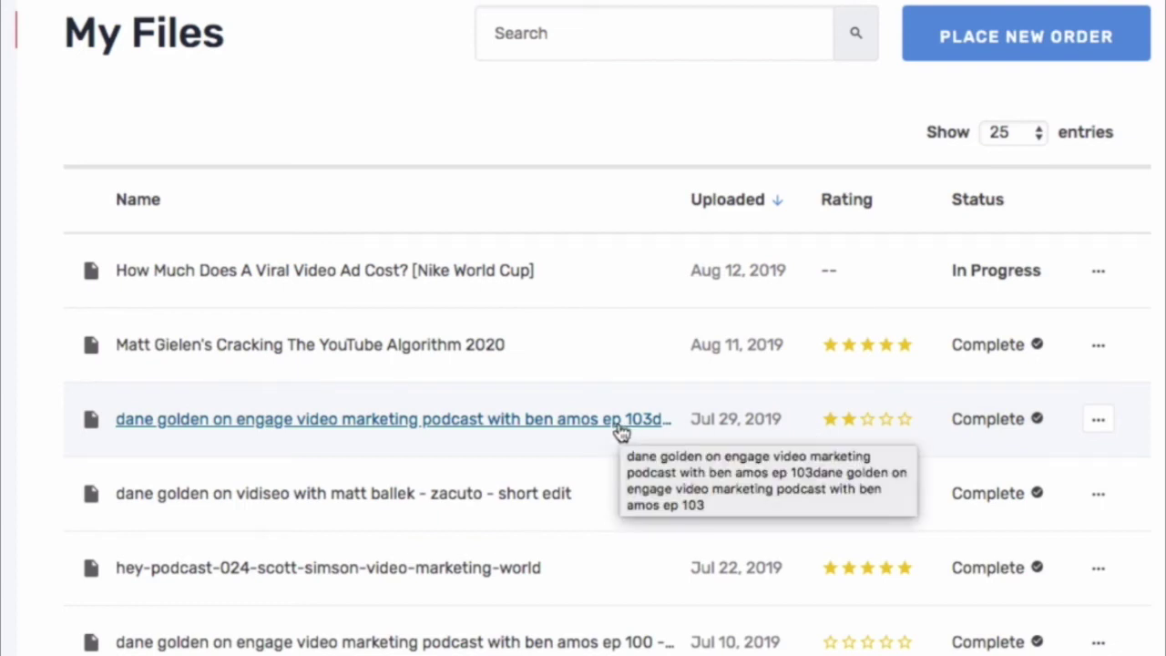
Open the Jul 29, 2019 engage video marketing podcast ep 103 file from My Files
click(1103, 420)
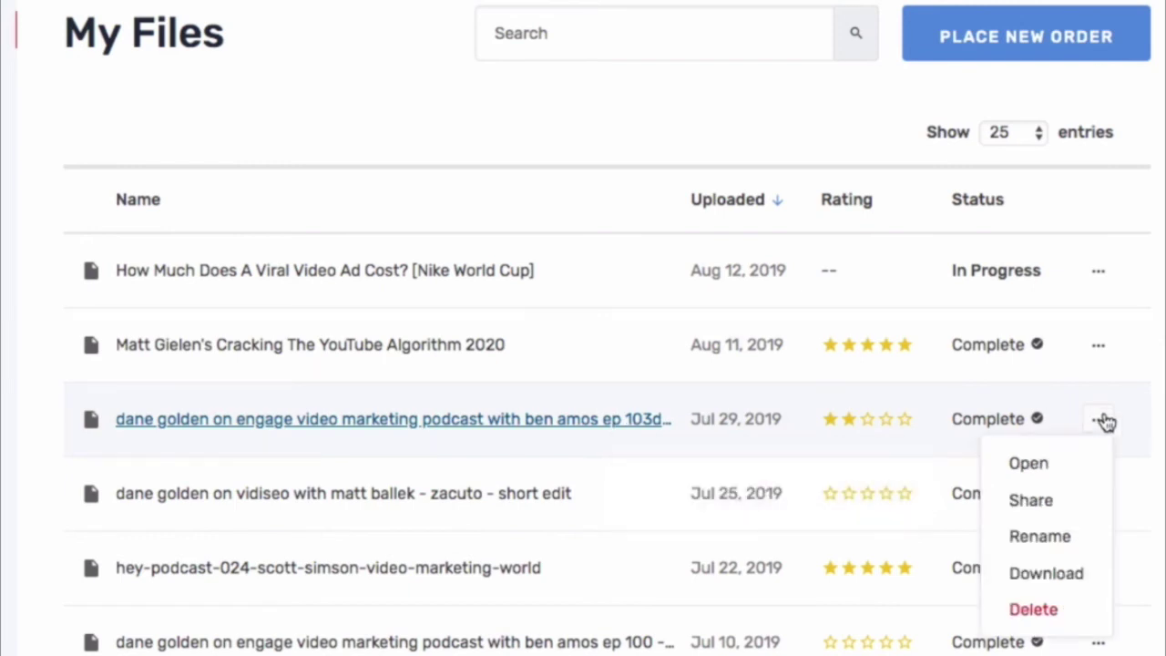
click(1055, 476)
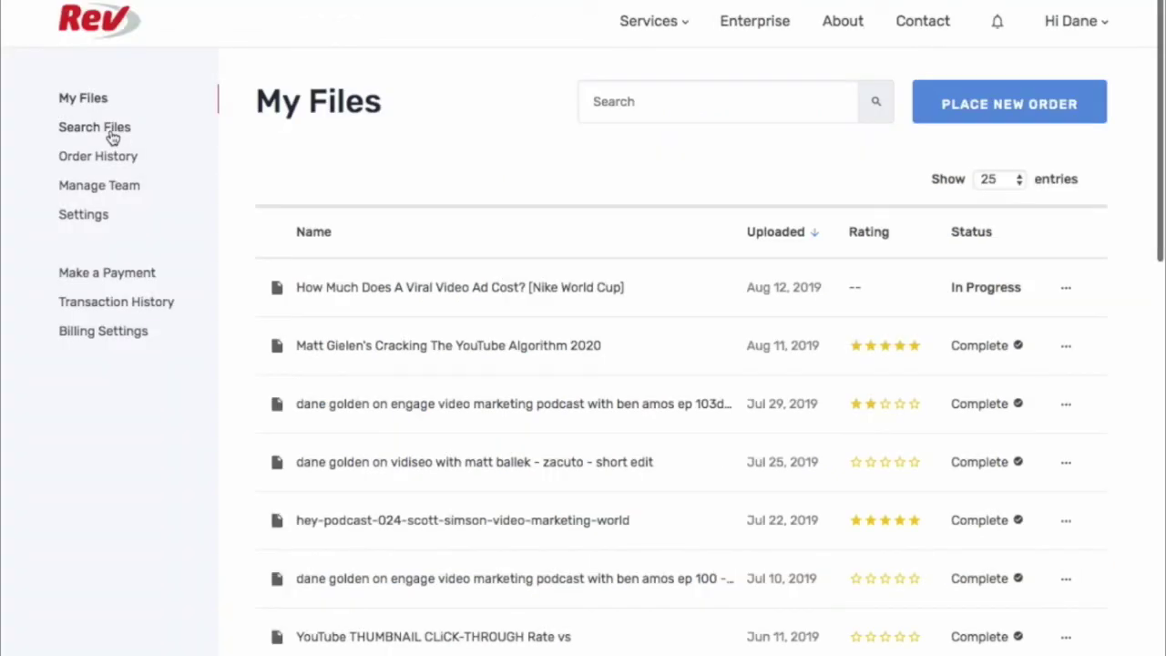
View the Search Files page and look through the past orders in Order History
click(113, 136)
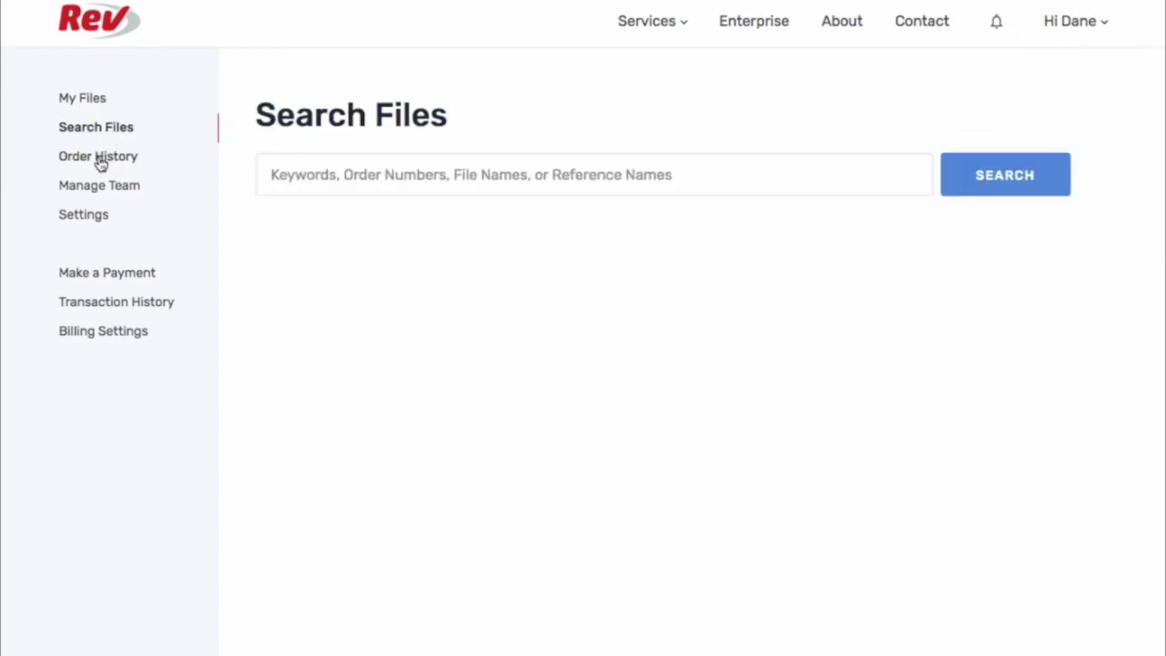
click(100, 159)
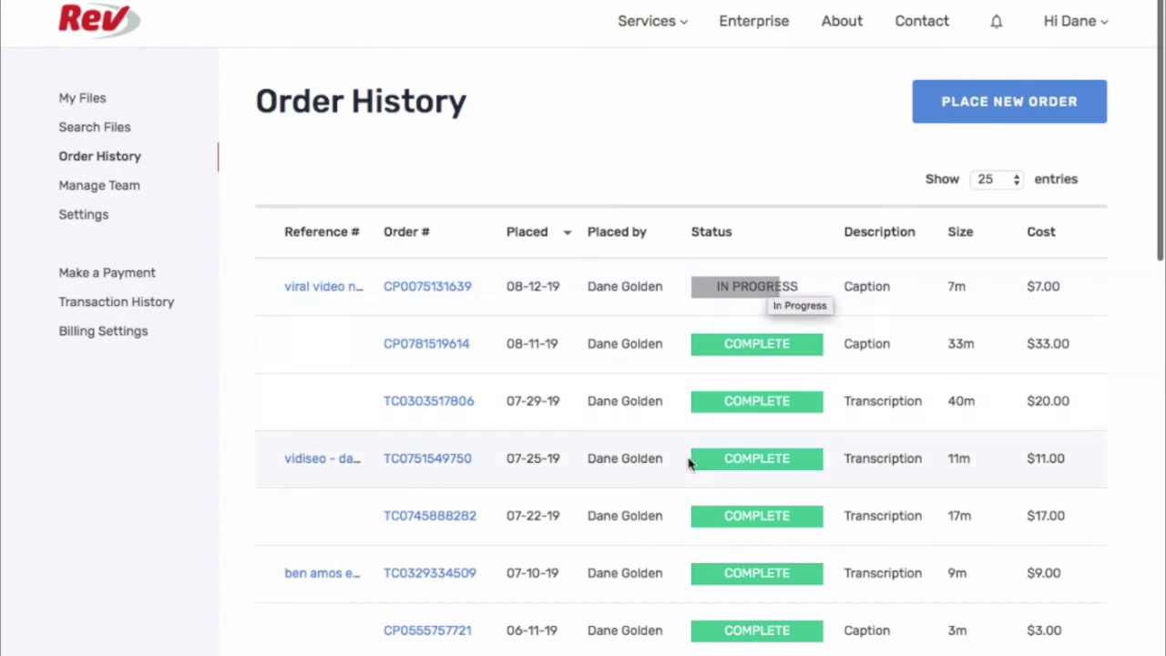
scroll(690, 573, down, 10)
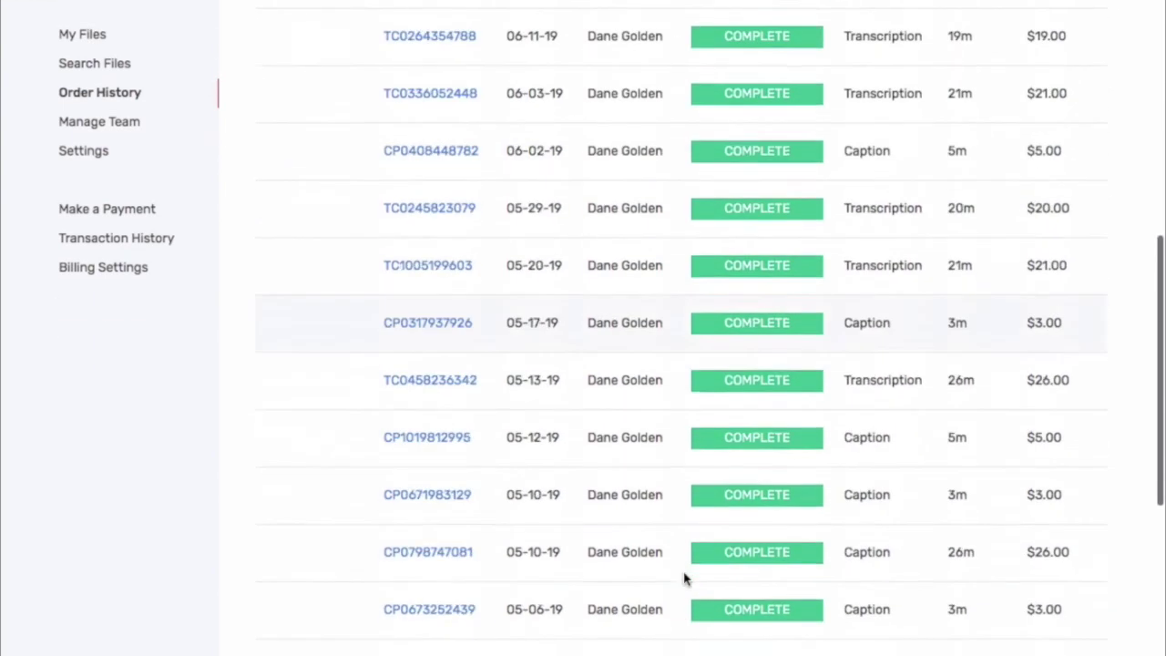
Open the account settings and review the default caption and transcript settings
scroll(685, 578, down, 3)
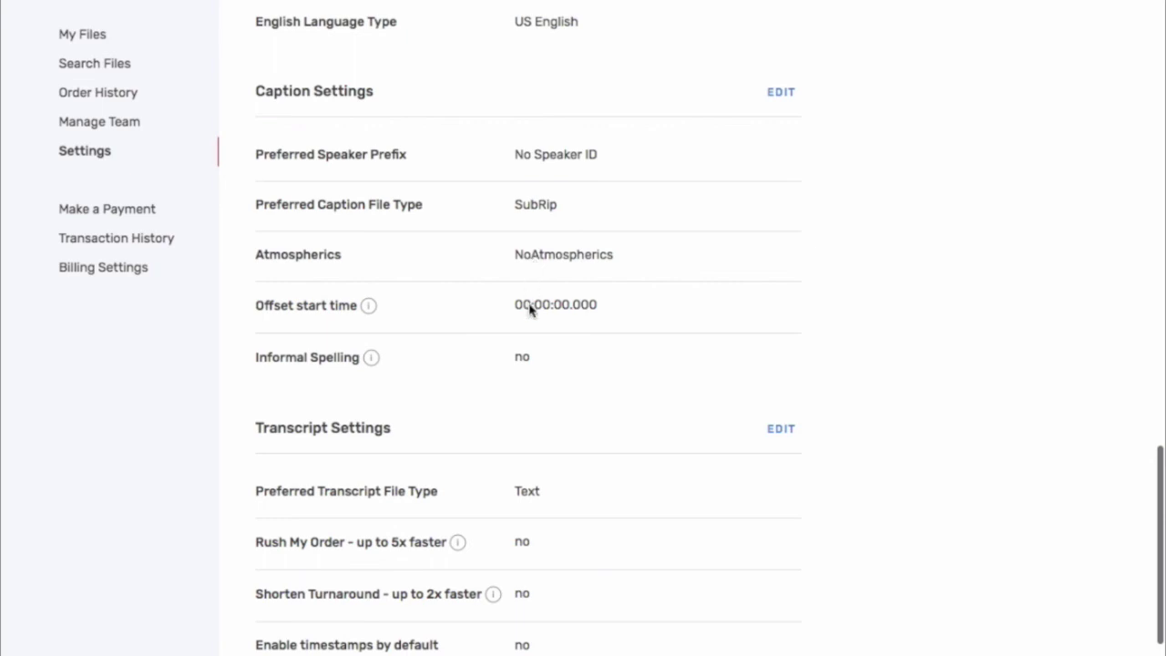
scroll(530, 307, down, 1)
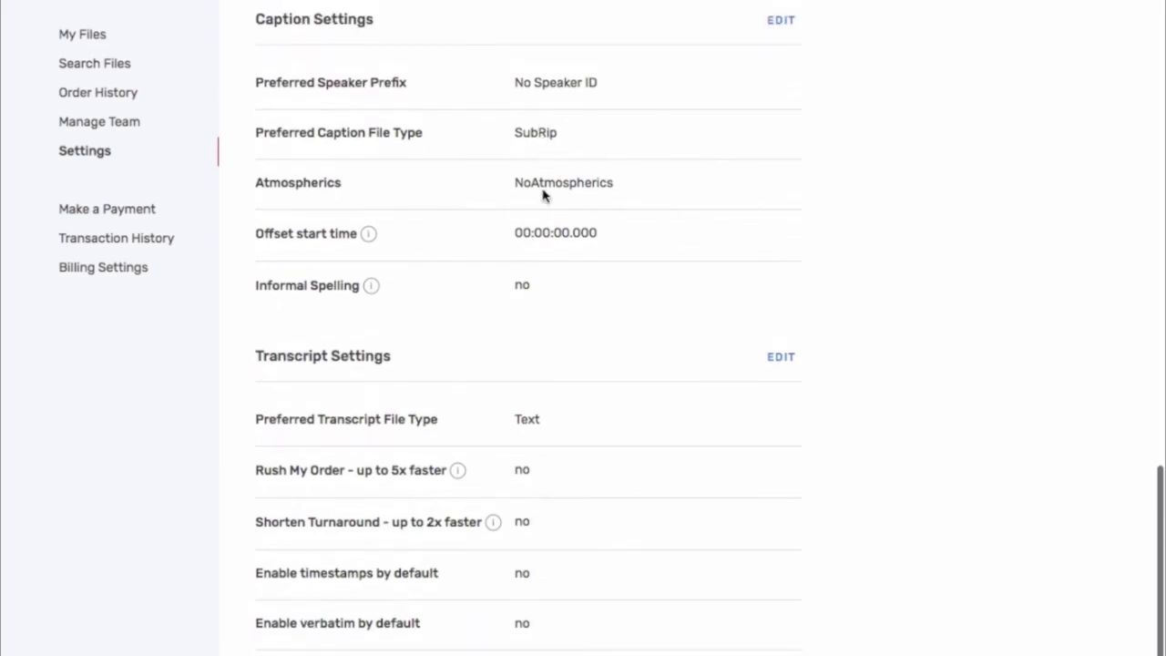
scroll(519, 544, down, 3)
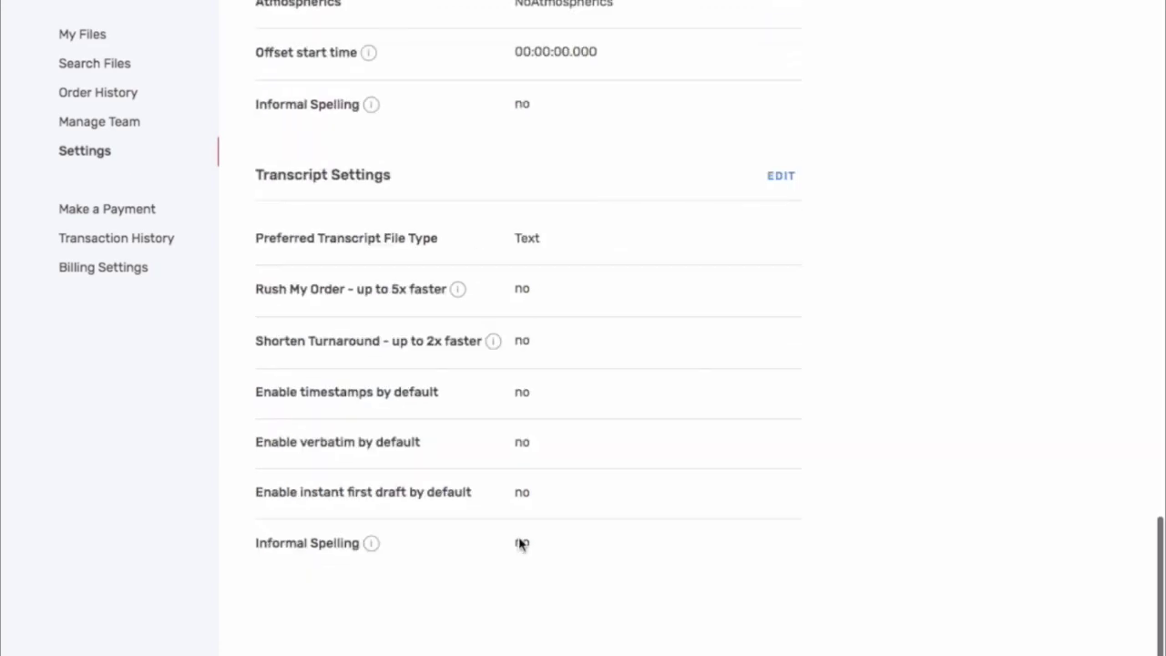